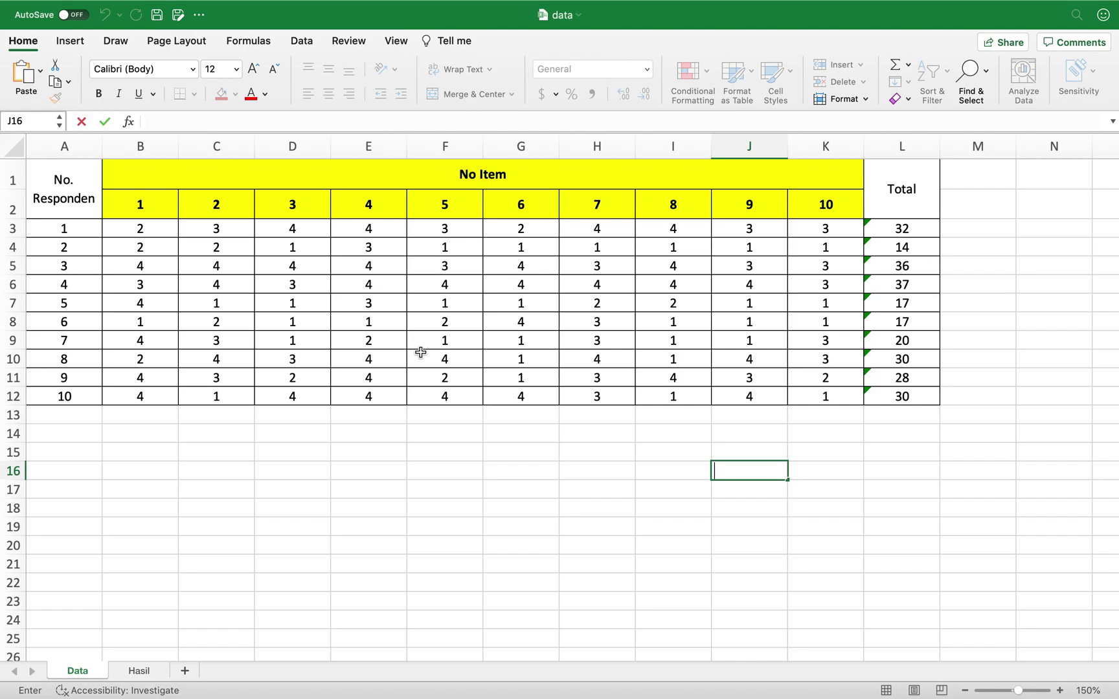
# Examine the ten item columns, the respondents' scores and the Total column's SUM formula in L3 on the Data sheet.
pyautogui.moveTo(141, 205); pyautogui.dragTo(832, 216)
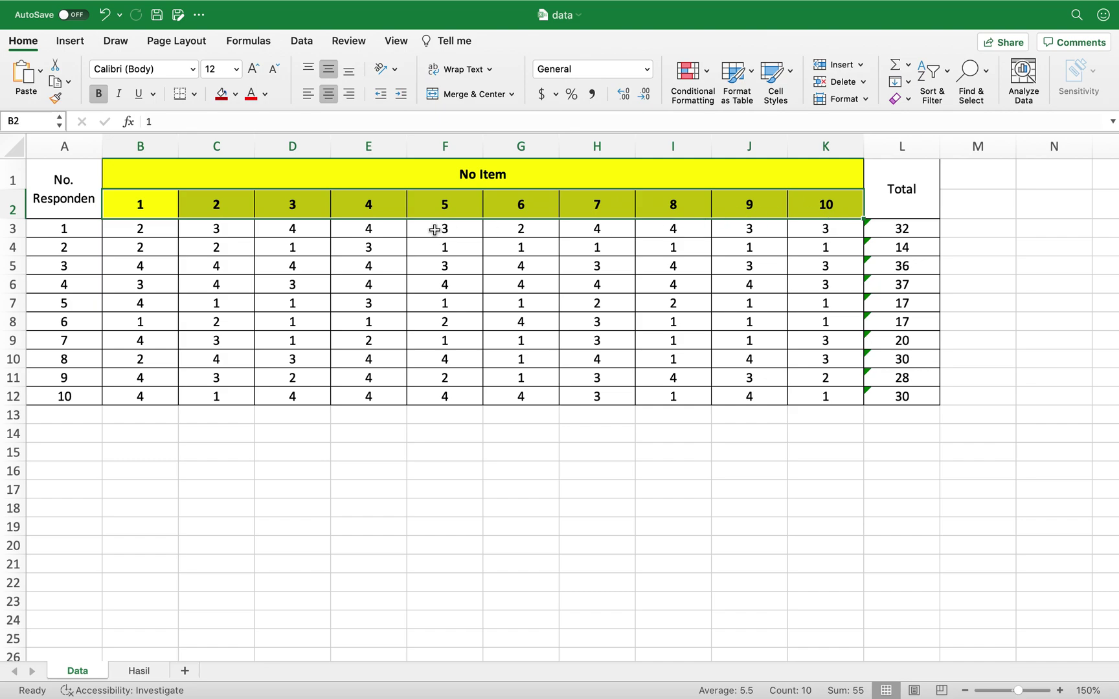
pyautogui.click(304, 248)
pyautogui.click(224, 248)
pyautogui.click(225, 229)
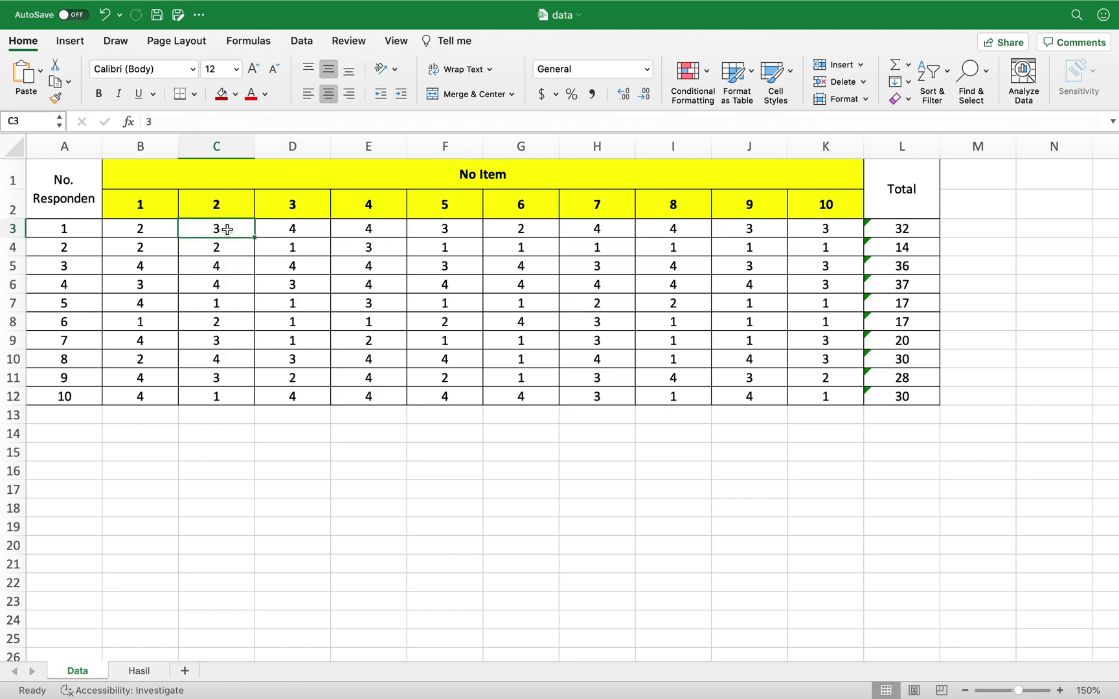
pyautogui.click(318, 231)
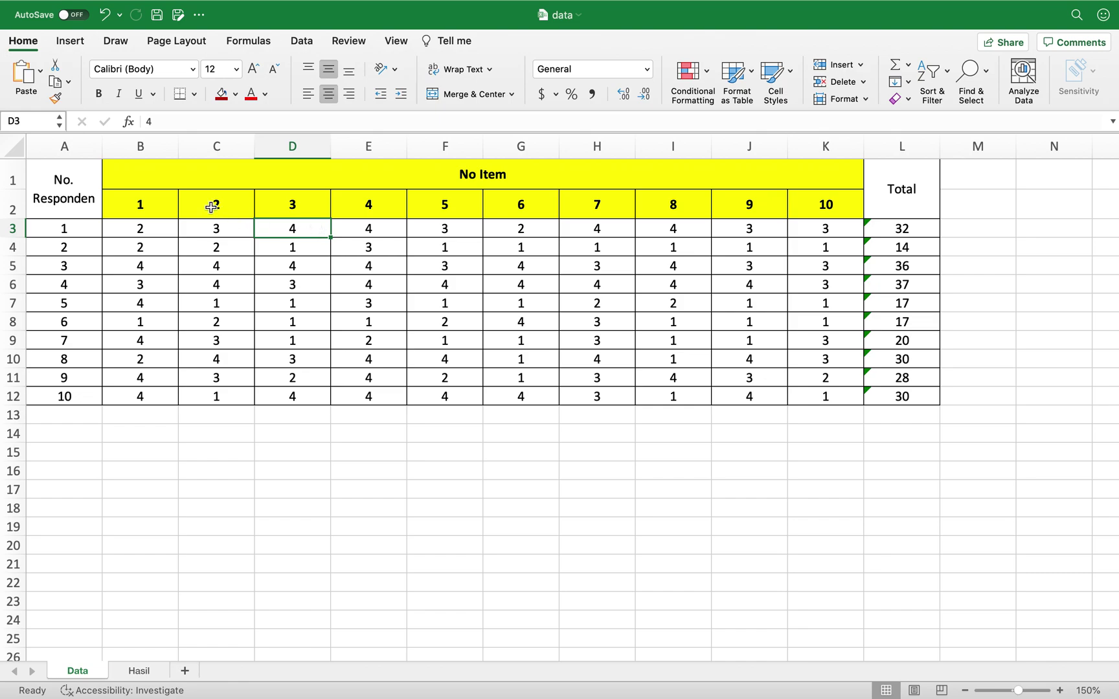
pyautogui.moveTo(153, 204); pyautogui.dragTo(141, 396)
pyautogui.moveTo(901, 191); pyautogui.dragTo(904, 396)
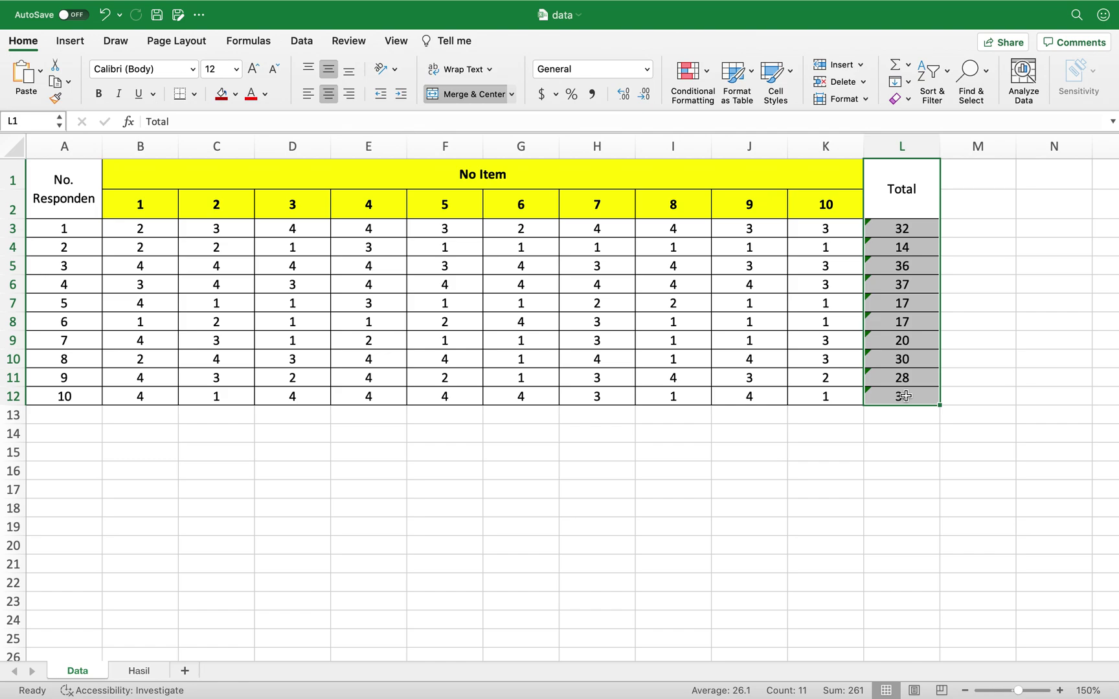
pyautogui.click(895, 249)
pyautogui.doubleClick(897, 230)
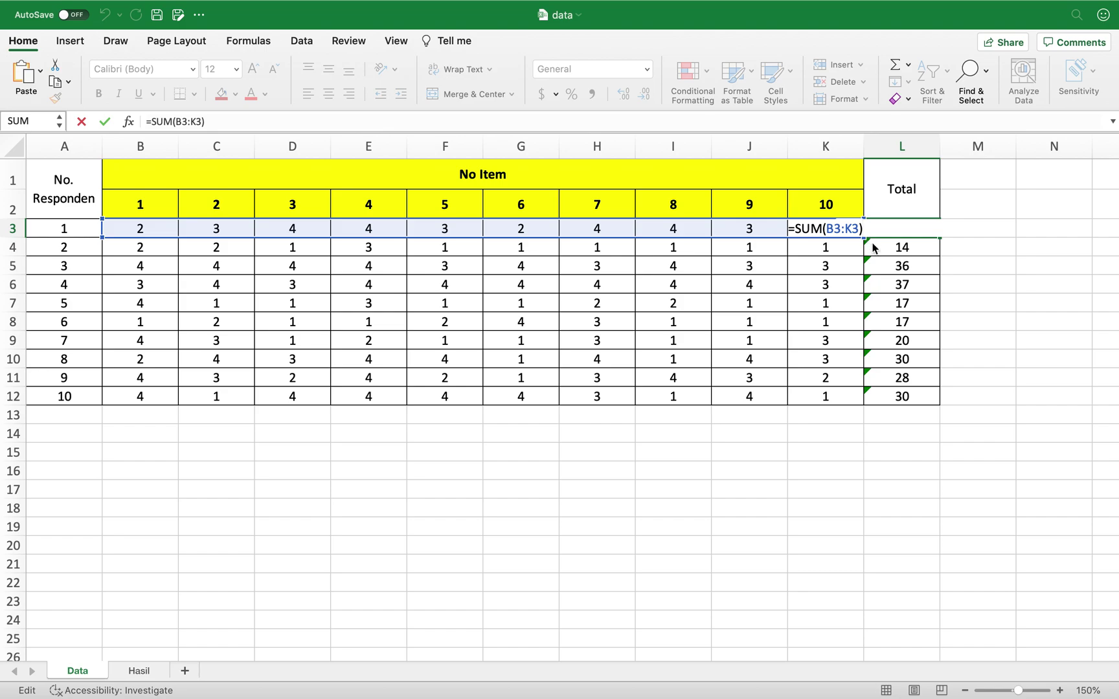
pyautogui.press('Return')
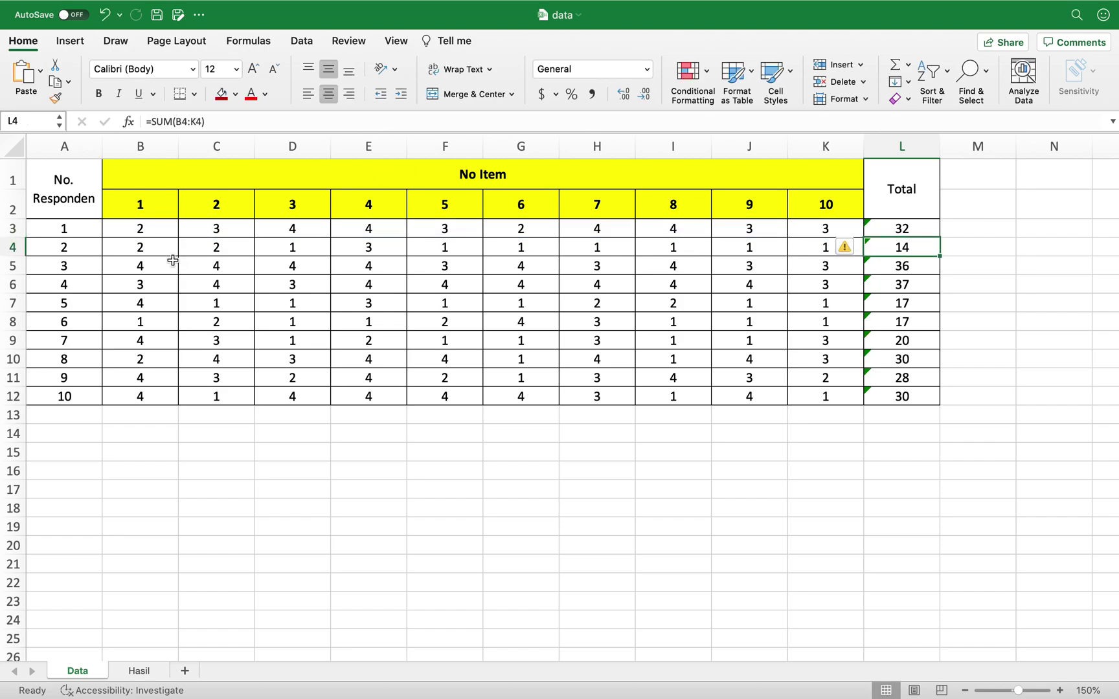
# Copy the item scores and totals in B3:L12 and paste them into the empty SPSS Statistics dataset, starting at its first cell.
pyautogui.moveTo(140, 227); pyautogui.dragTo(893, 398)
pyautogui.press('super+c')
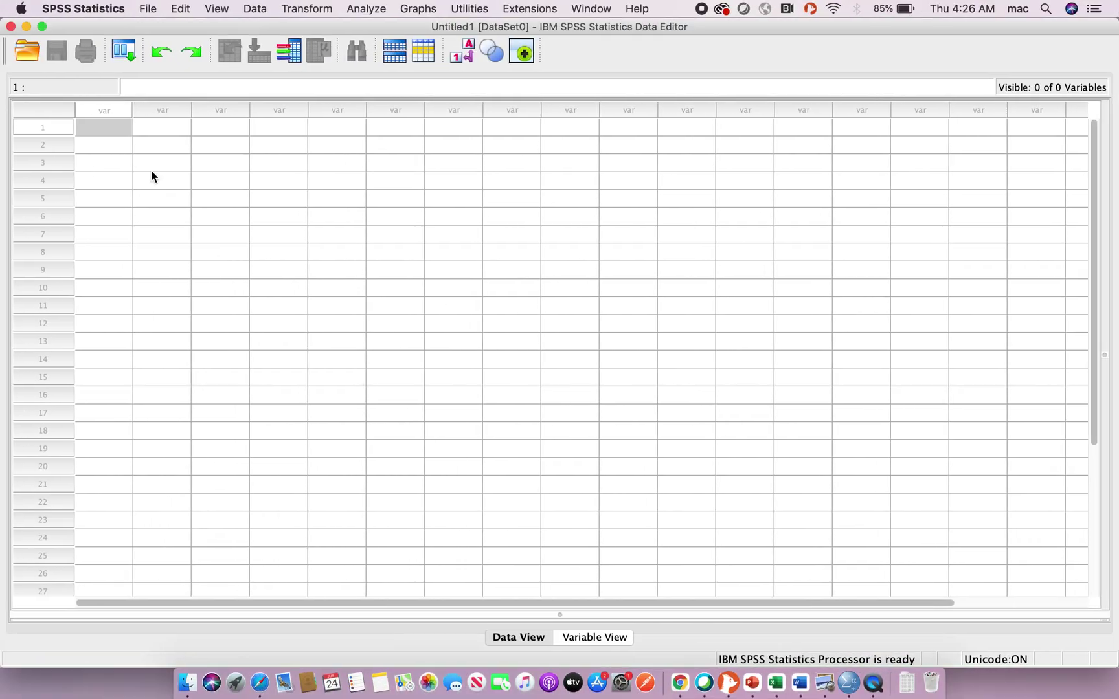
pyautogui.click(110, 134)
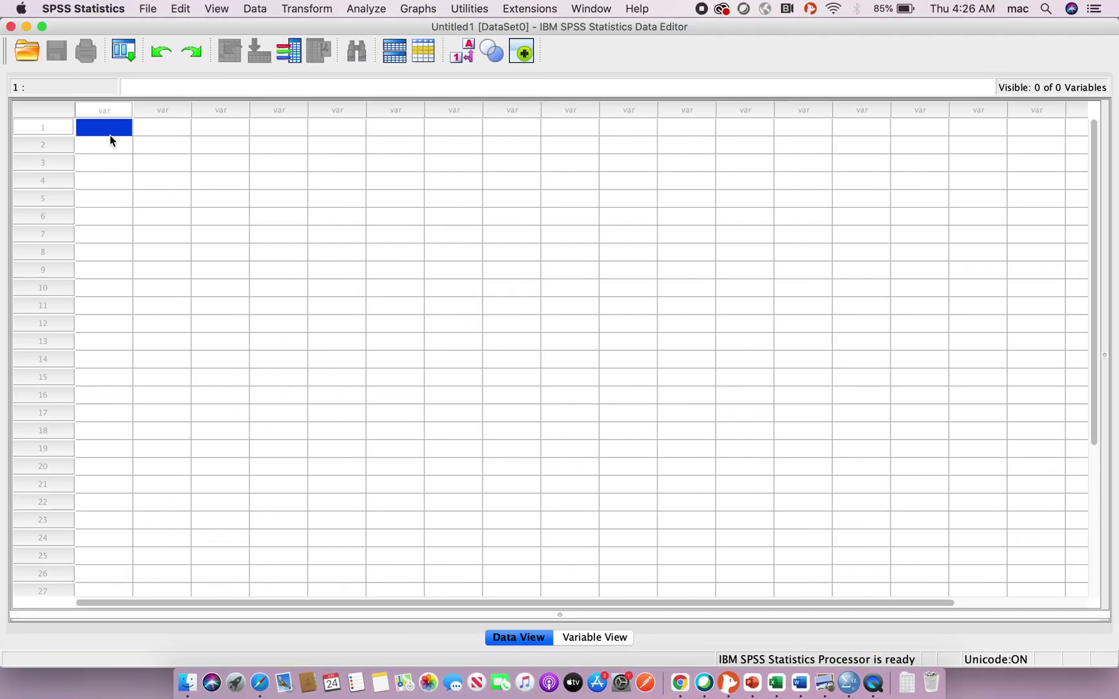
pyautogui.rightClick(110, 139)
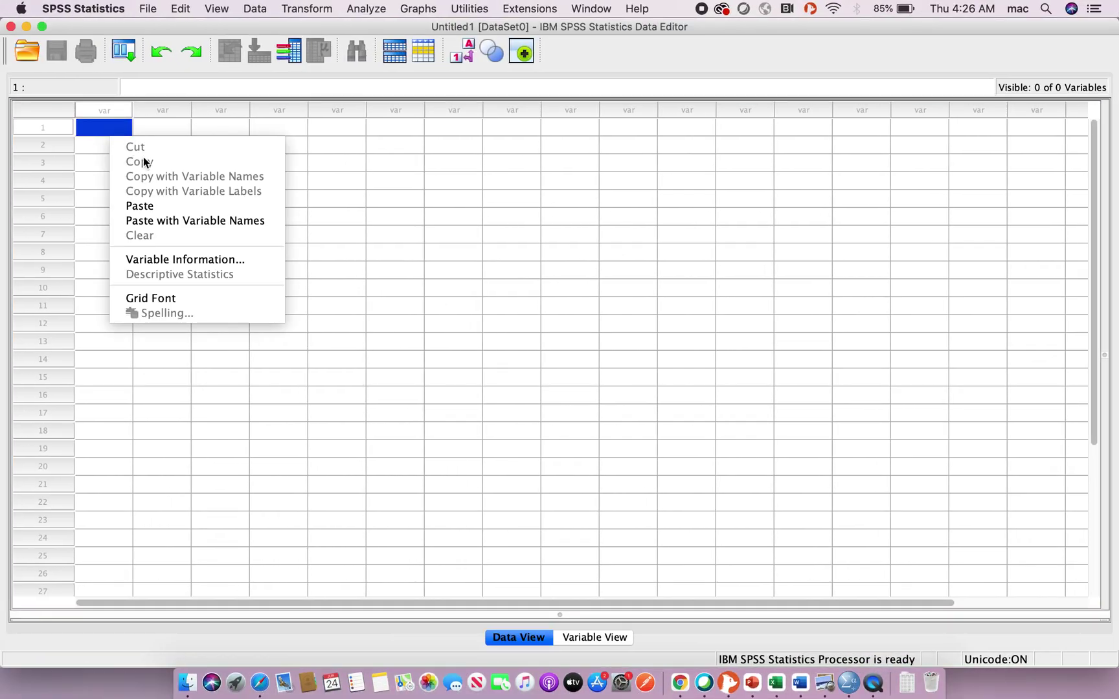
pyautogui.click(167, 204)
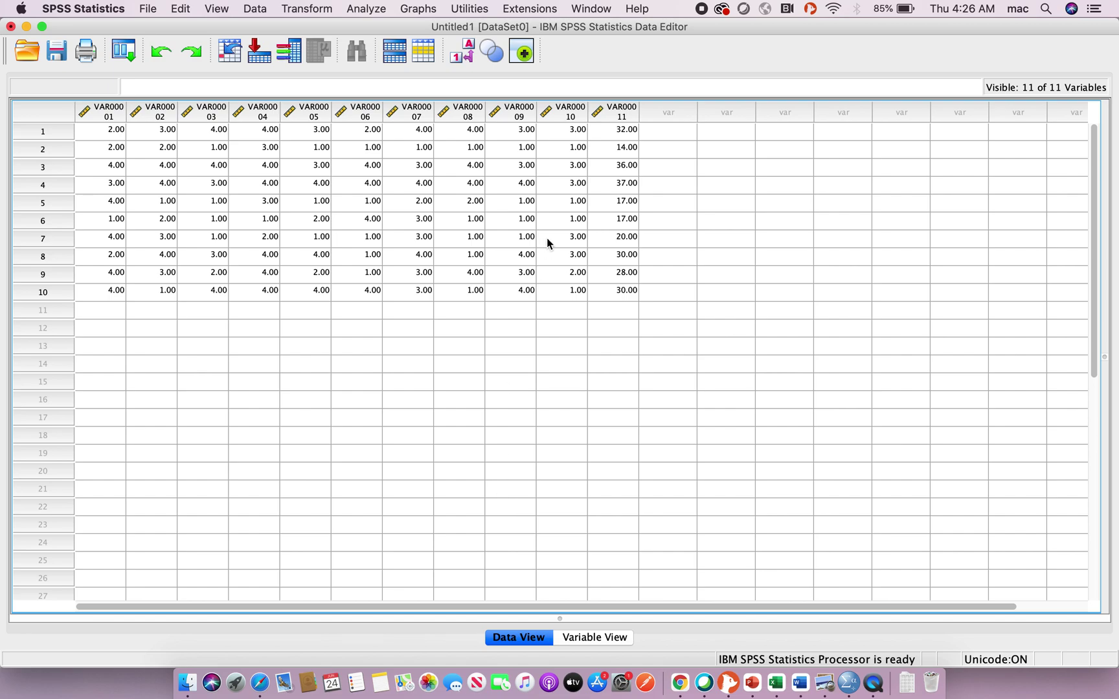
pyautogui.click(276, 171)
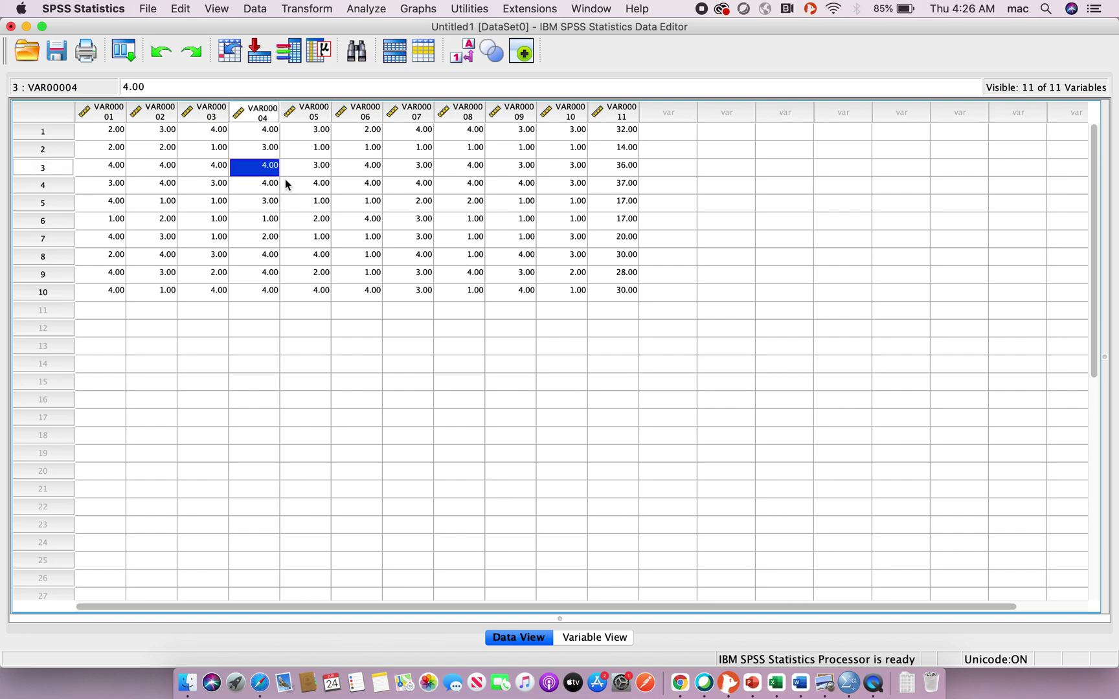
# Set the decimals of all eleven variables, VAR00001 to VAR00011, to 0.
pyautogui.click(595, 638)
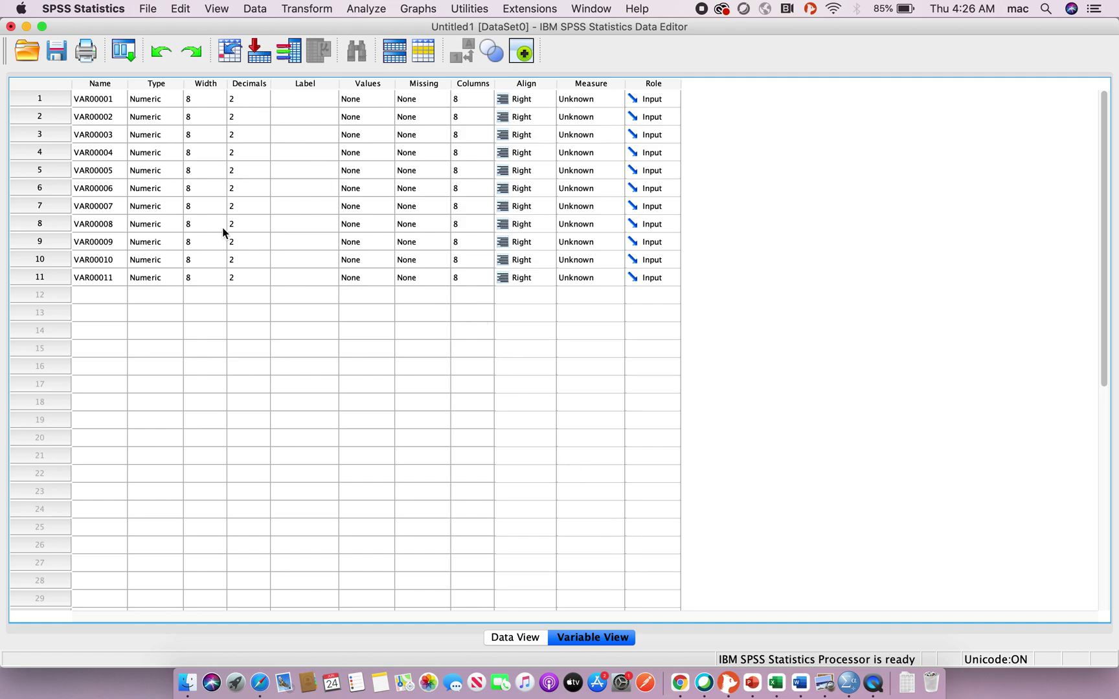
pyautogui.click(265, 101)
pyautogui.click(263, 103)
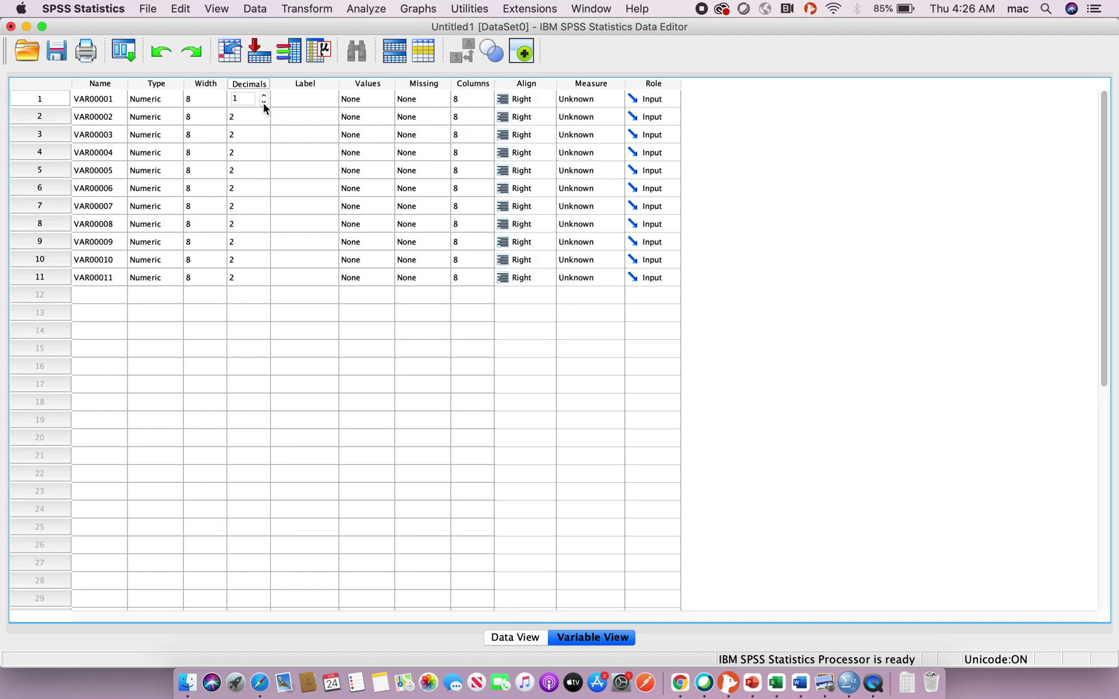
pyautogui.click(267, 122)
pyautogui.click(265, 121)
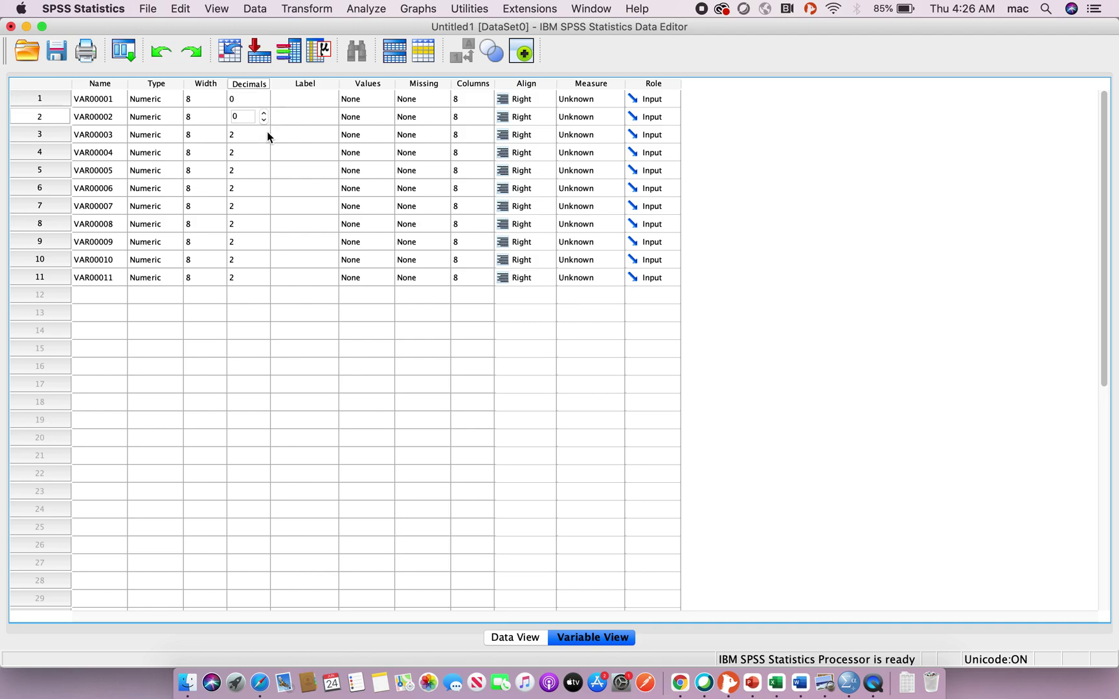
pyautogui.doubleClick(267, 138)
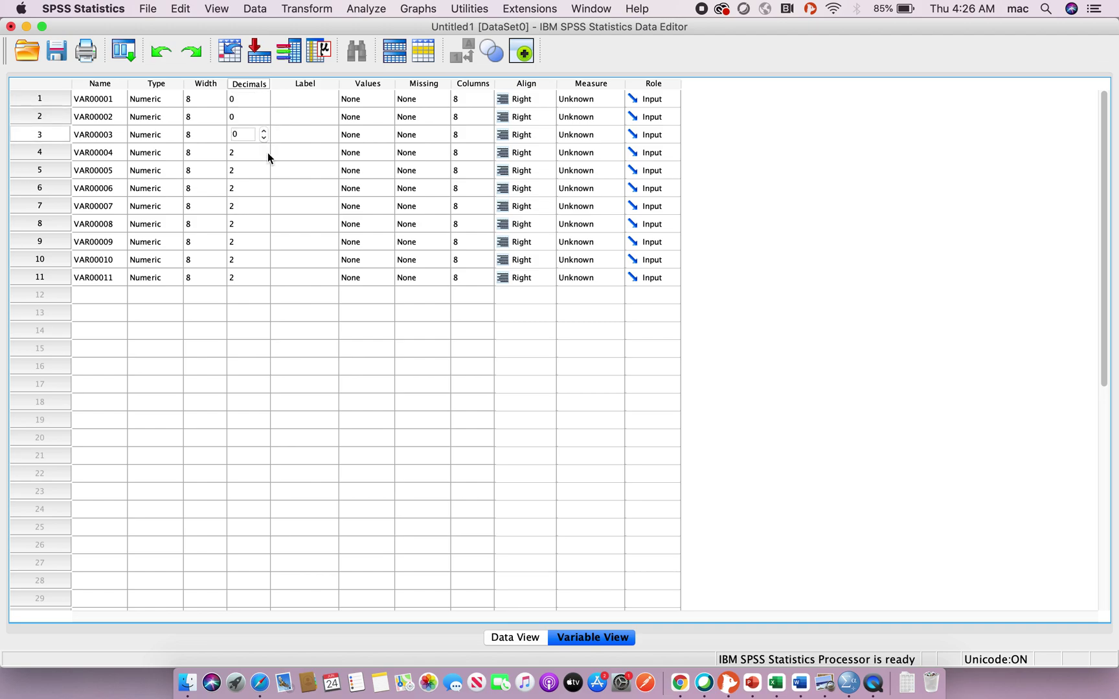
pyautogui.doubleClick(265, 156)
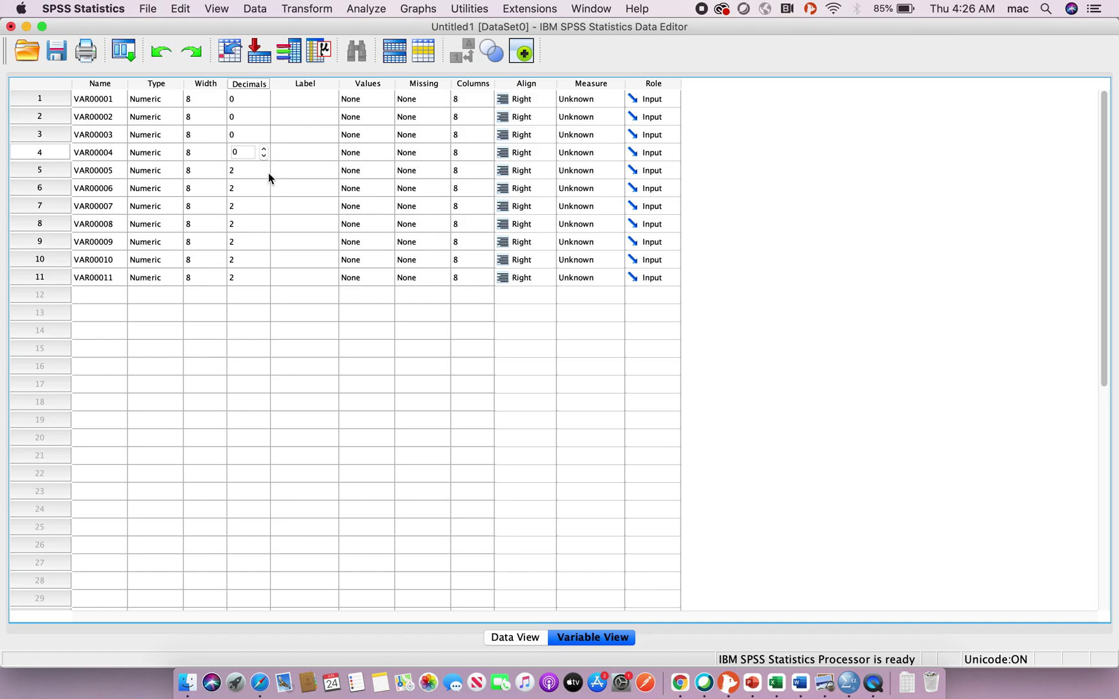
pyautogui.doubleClick(268, 173)
pyautogui.click(265, 192)
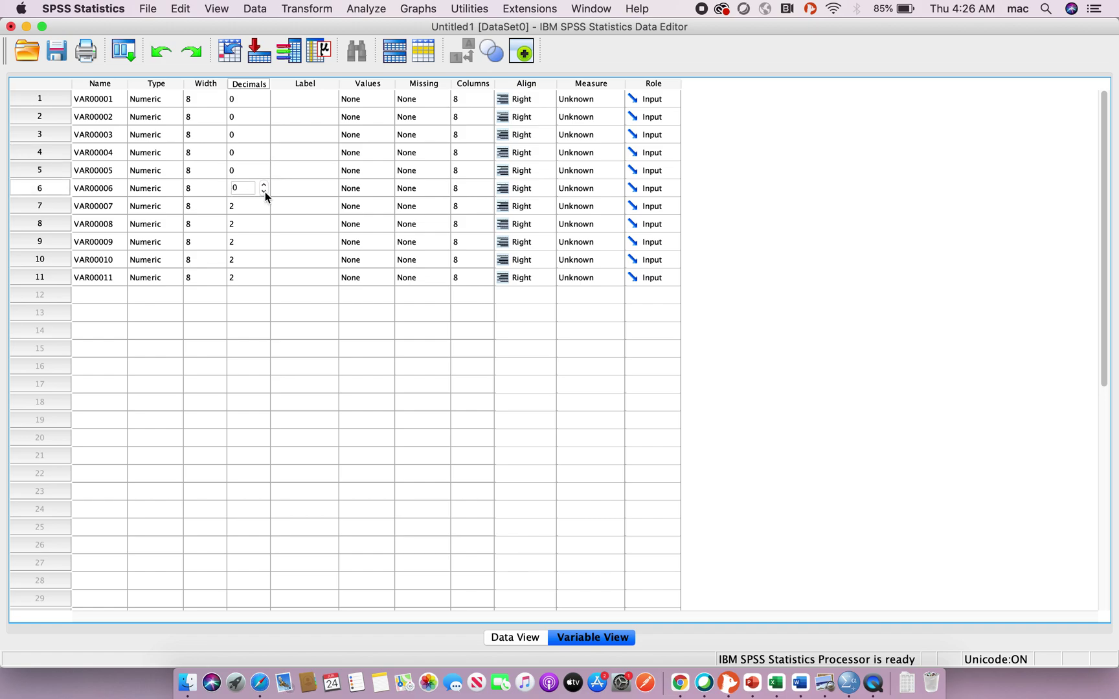
pyautogui.doubleClick(265, 210)
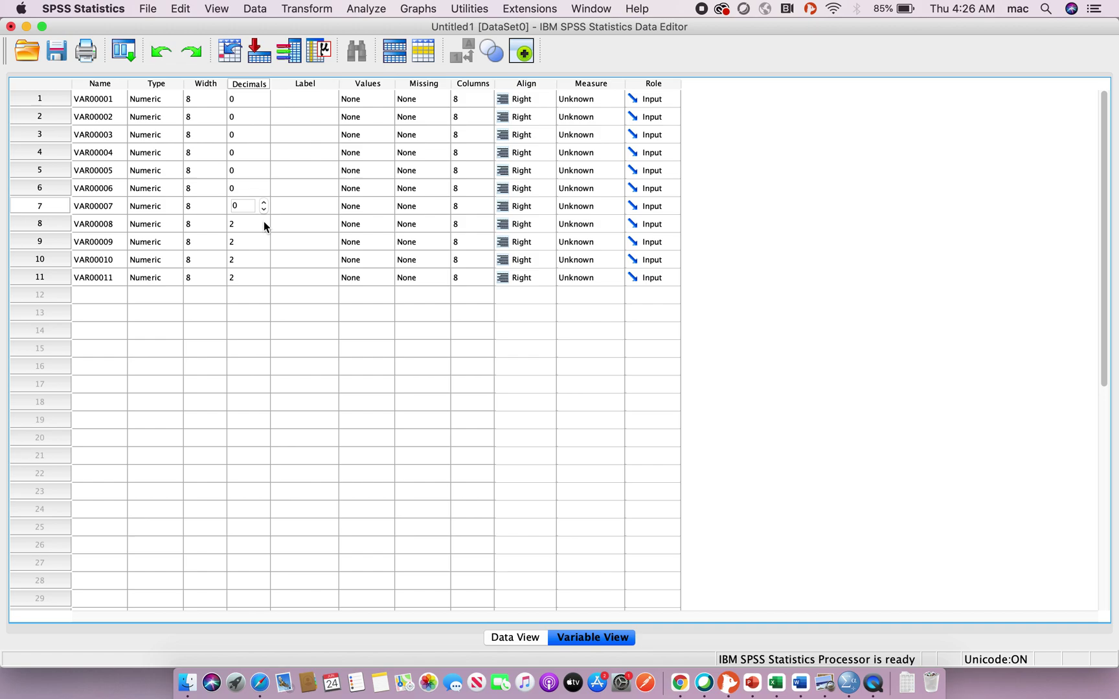
pyautogui.doubleClick(264, 226)
pyautogui.doubleClick(264, 243)
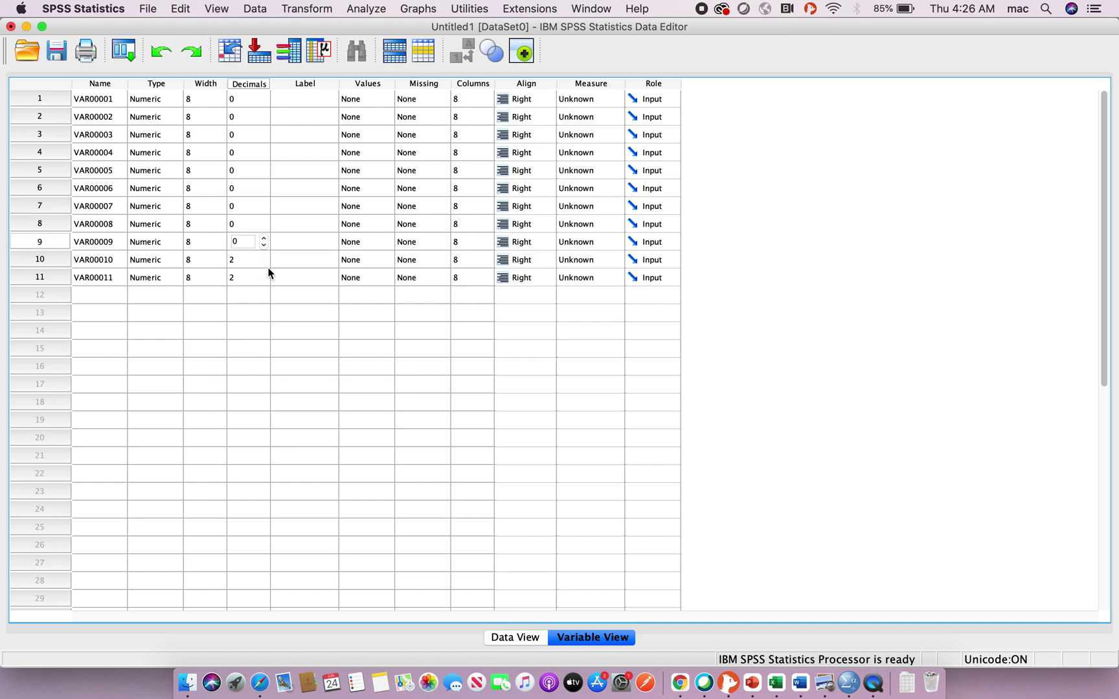
pyautogui.doubleClick(263, 261)
pyautogui.doubleClick(263, 278)
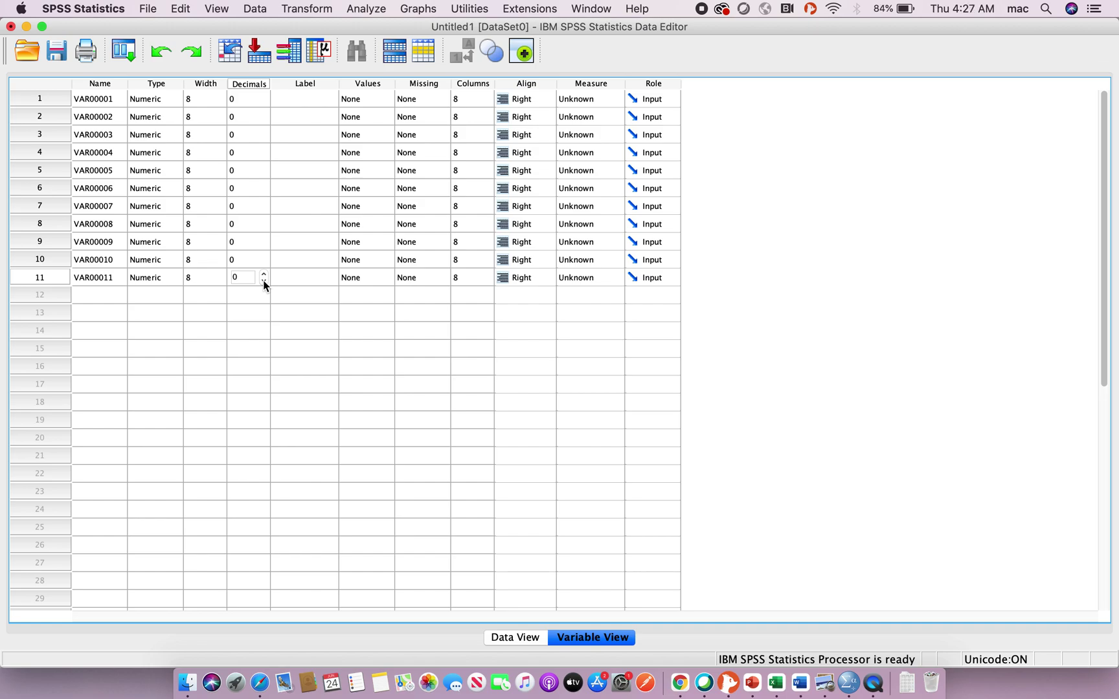
# Rename the first two variables as X.1 and X.2.
pyautogui.click(103, 99)
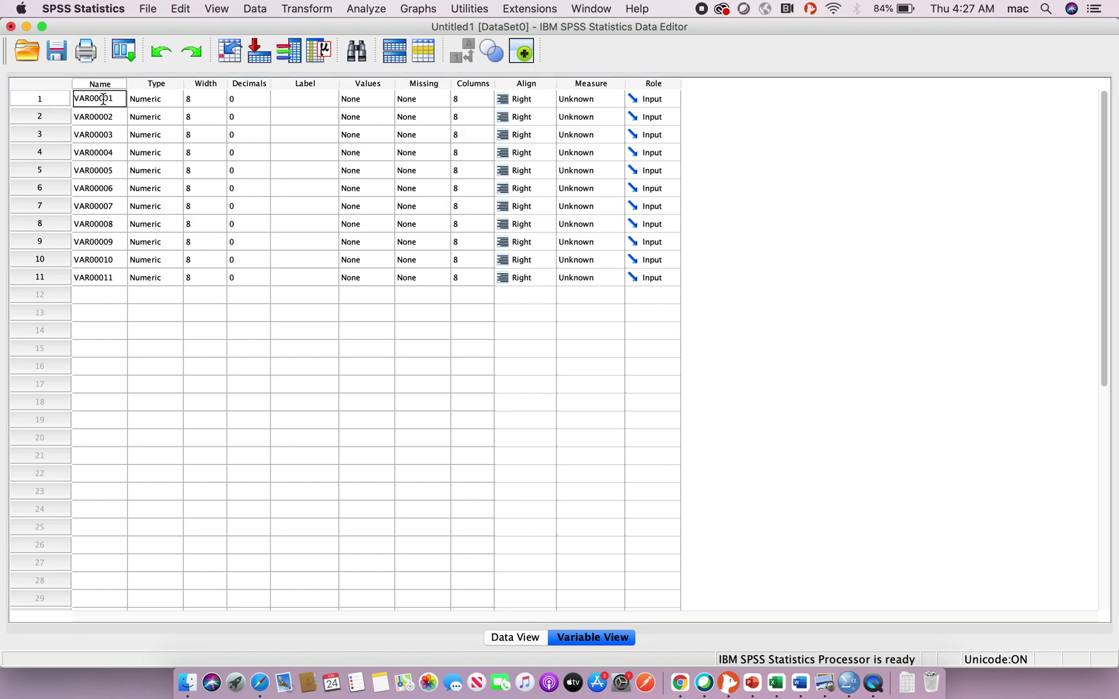
pyautogui.doubleClick(104, 99)
pyautogui.write('X.1')
pyautogui.press('Return')
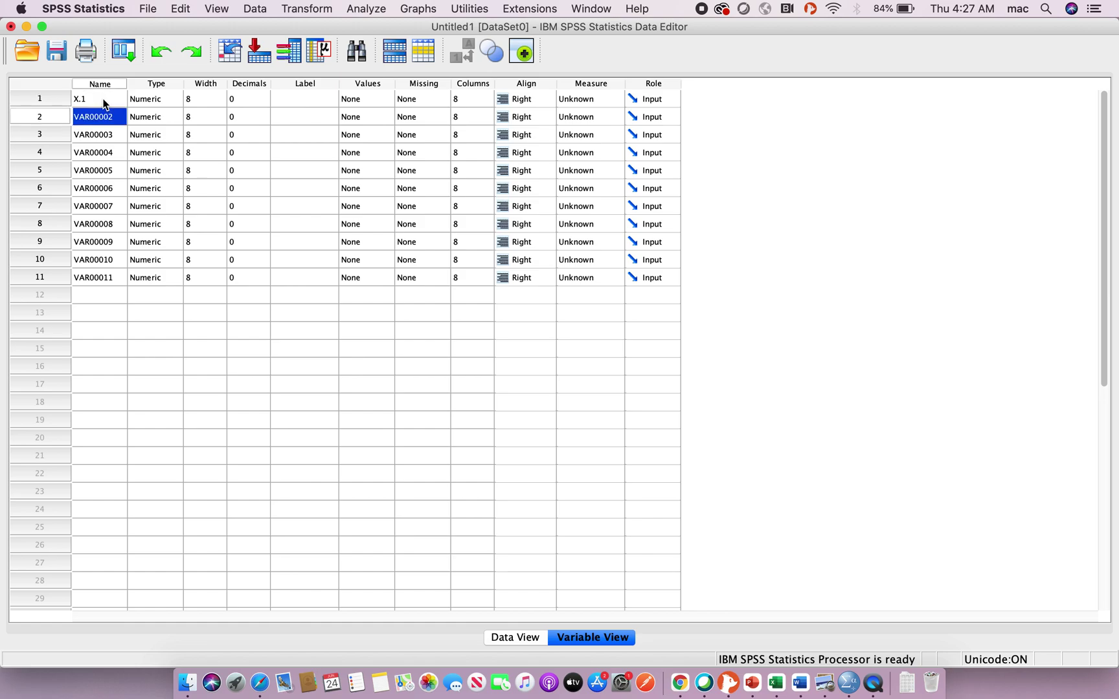
pyautogui.doubleClick(103, 115)
pyautogui.write('X')
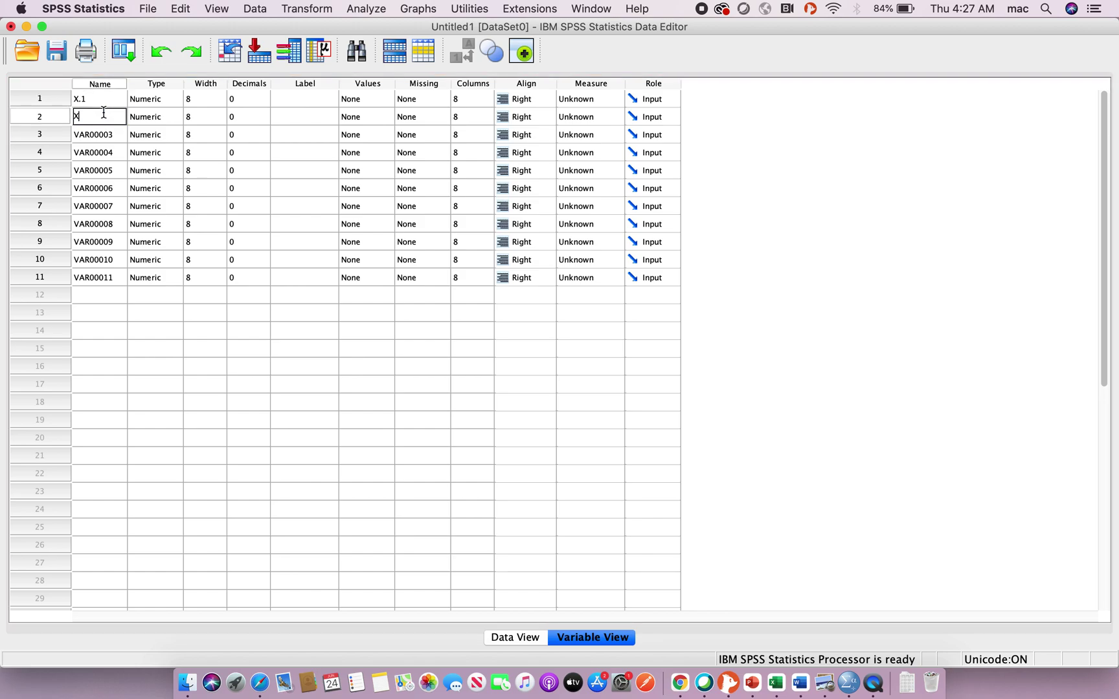
pyautogui.write('.2')
pyautogui.press('Return')
# Rename VAR00003 as X.3 and VAR00004 as X.4.
pyautogui.click(102, 140)
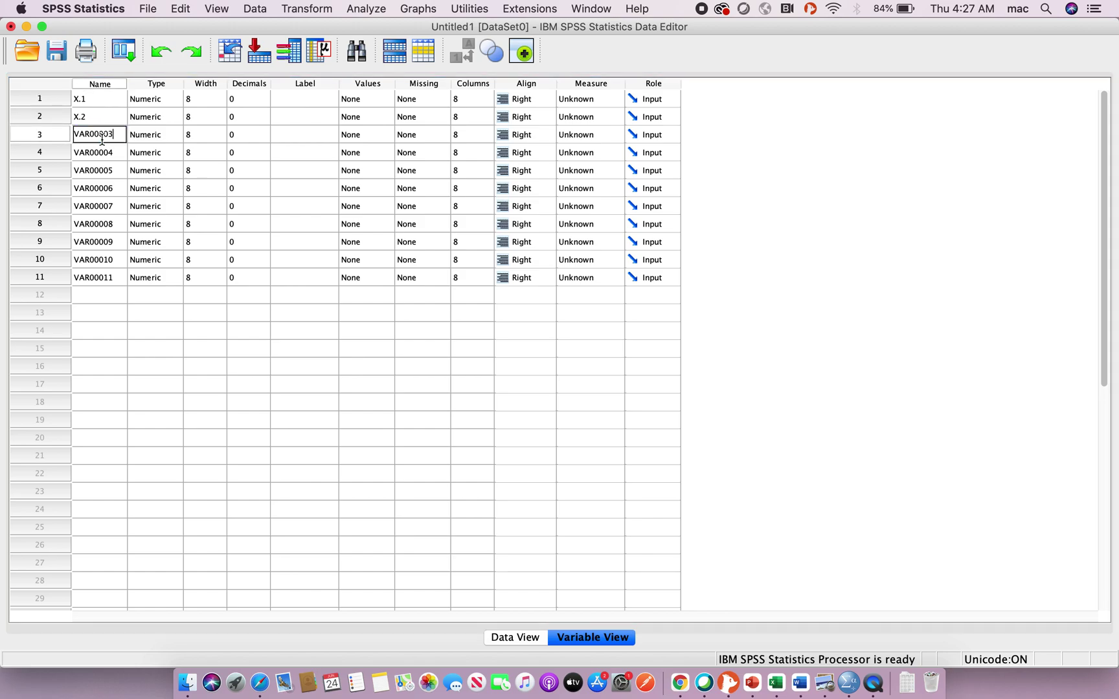
pyautogui.doubleClick(102, 140)
pyautogui.write('X.3')
pyautogui.press('Return')
pyautogui.doubleClick(105, 151)
pyautogui.write('X.4')
pyautogui.press('Return')
pyautogui.click(104, 162)
pyautogui.doubleClick(105, 165)
pyautogui.write('X.4')
pyautogui.press('Return')
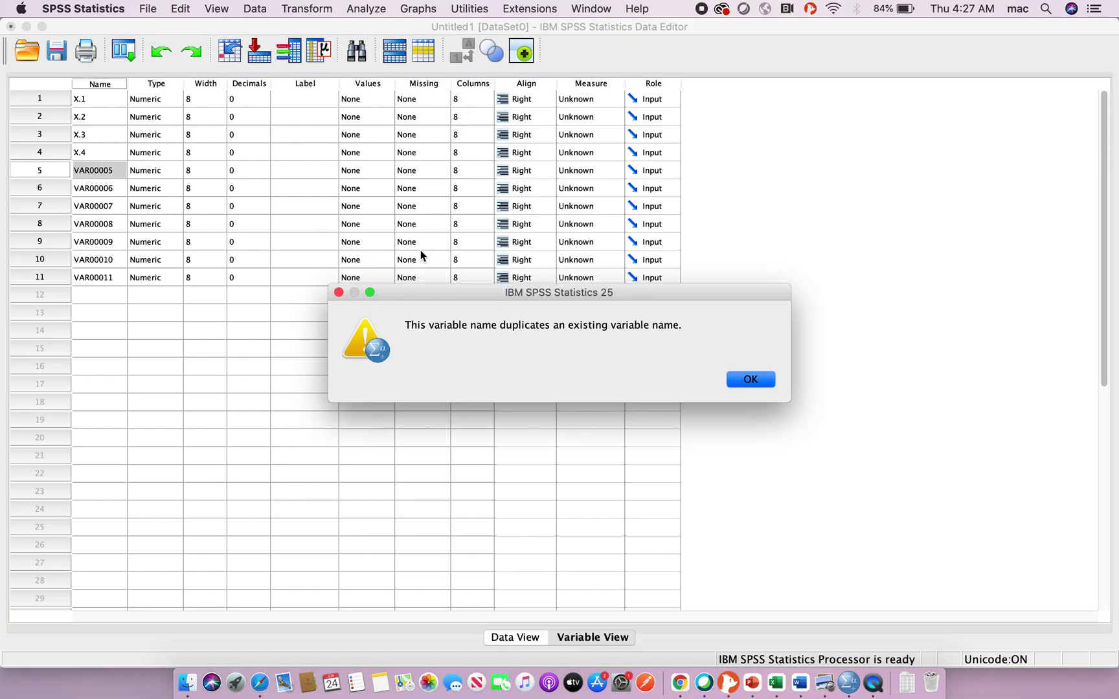
pyautogui.click(729, 379)
# Rename variables VAR00005, VAR00006 and VAR00007 as X.5, X.6 and X.7.
pyautogui.click(104, 172)
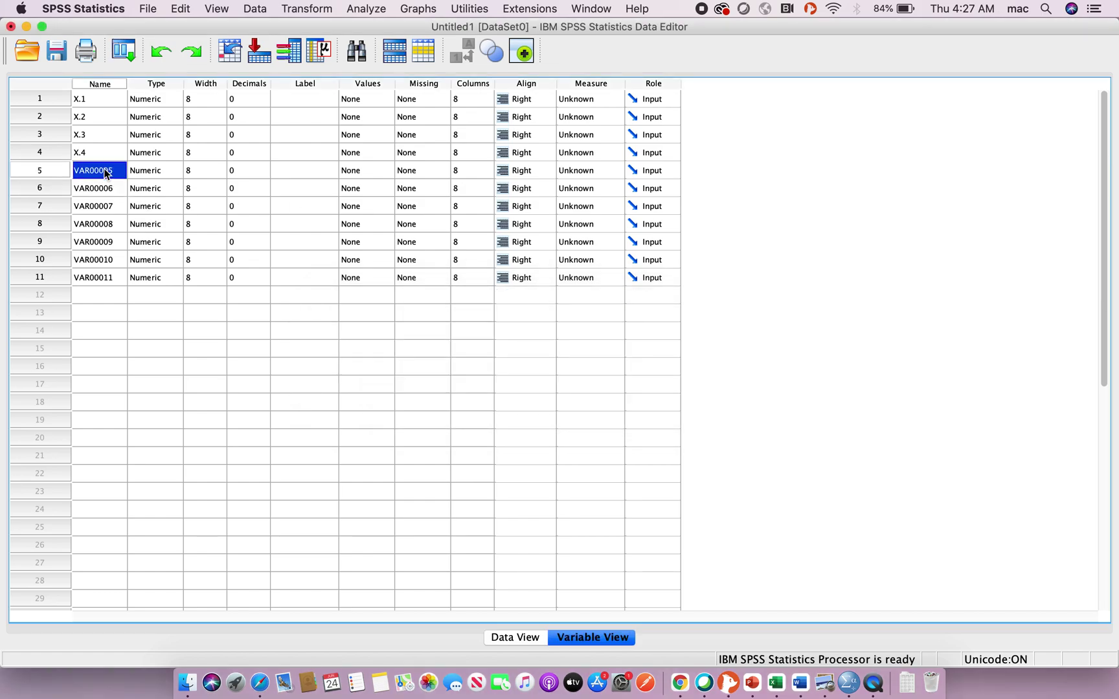
pyautogui.doubleClick(104, 171)
pyautogui.write('X.5')
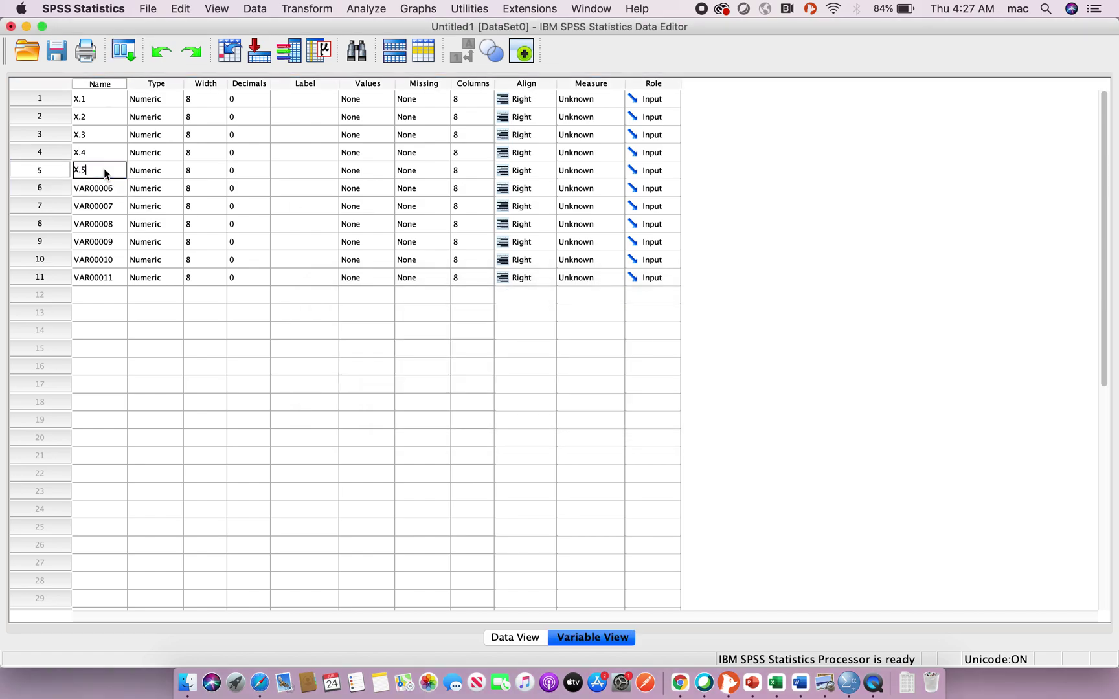
pyautogui.press('Return')
pyautogui.doubleClick(105, 190)
pyautogui.write('X.6')
pyautogui.press('Return')
pyautogui.doubleClick(110, 205)
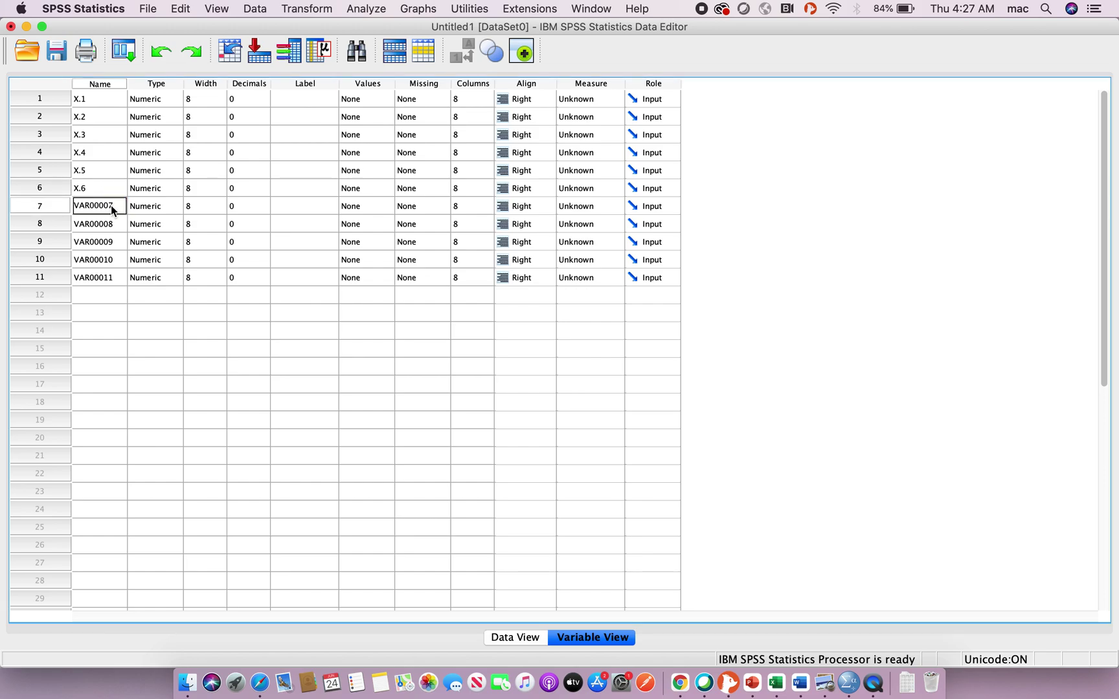
pyautogui.write('X.')
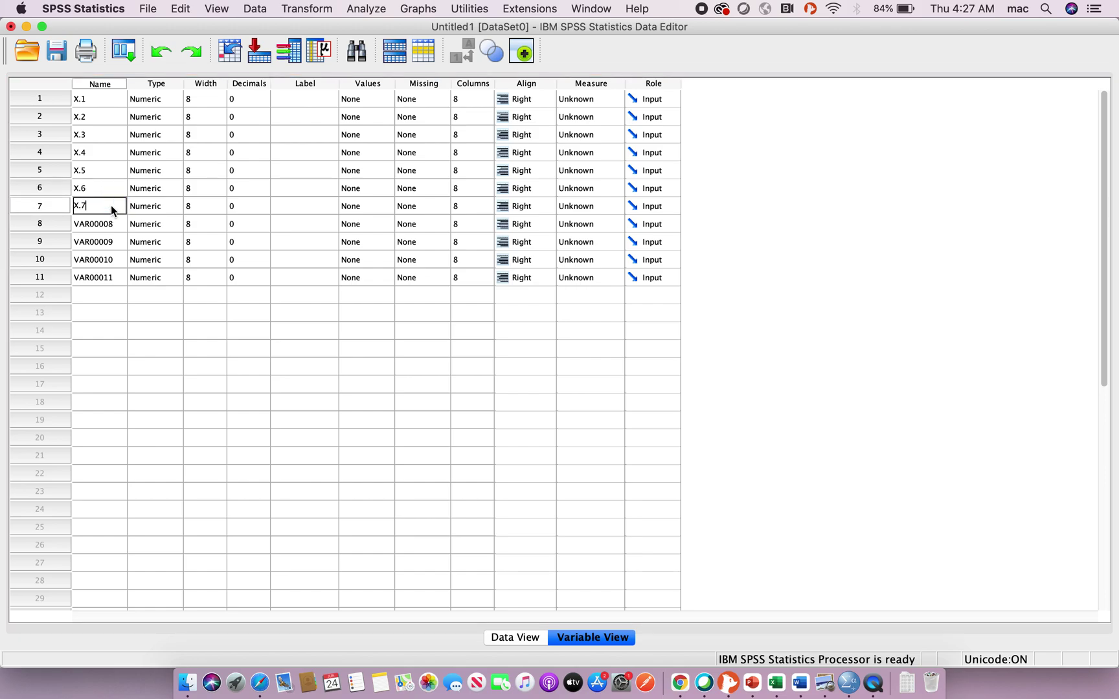
pyautogui.write('7')
pyautogui.press('Return')
pyautogui.doubleClick(110, 222)
pyautogui.write('X.7')
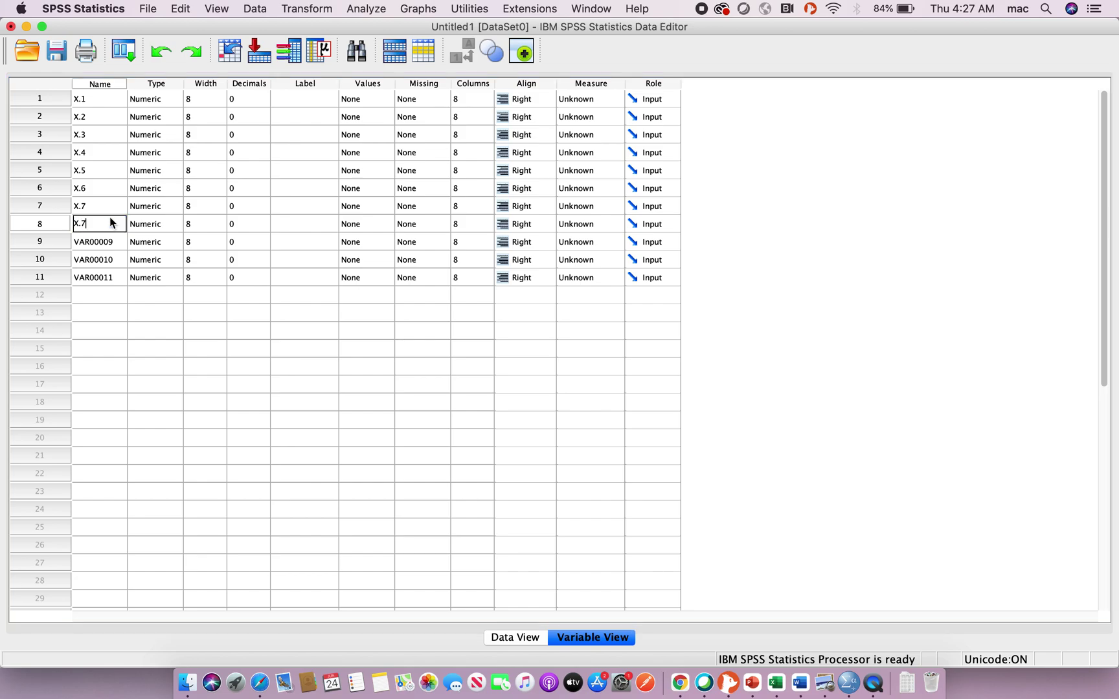
pyautogui.press('Return')
pyautogui.click(744, 378)
pyautogui.click(751, 379)
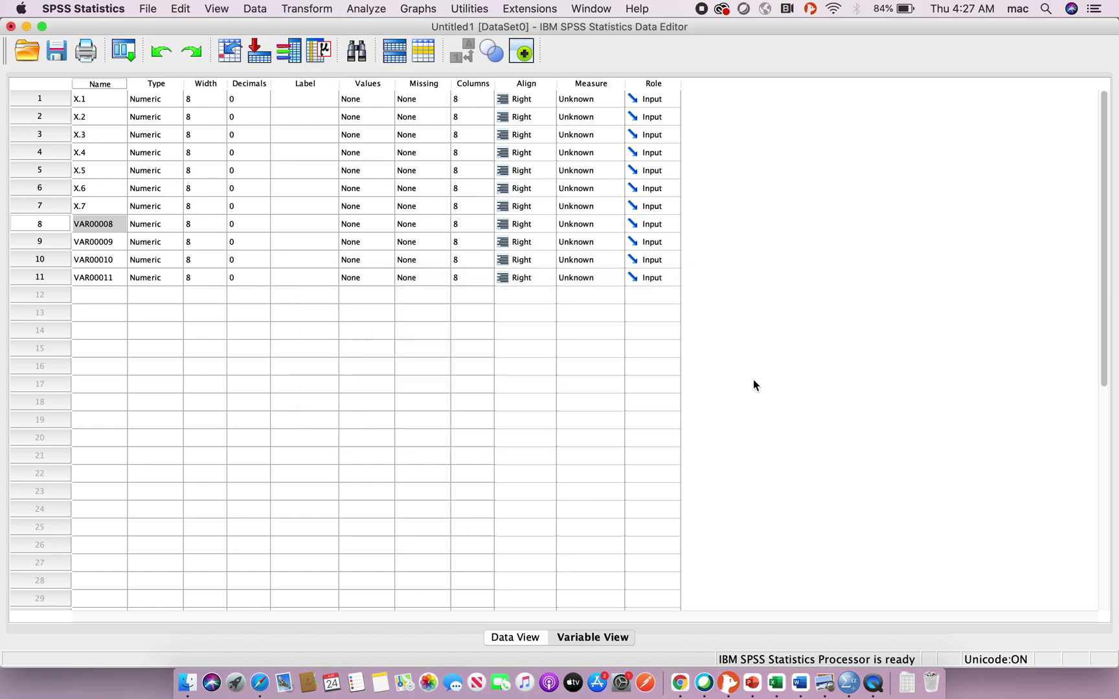
# Rename variables VAR00008, VAR00009 and VAR00010 as X.8, X.9 and X.10.
pyautogui.click(114, 224)
pyautogui.write('X')
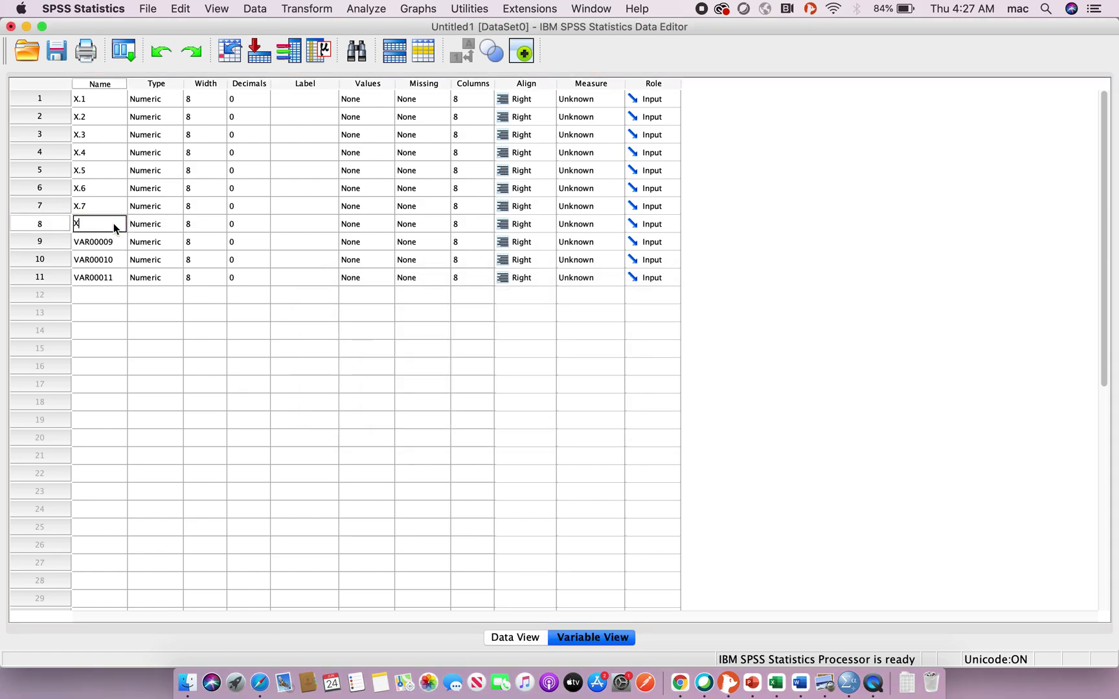
pyautogui.write('.8')
pyautogui.press('Return')
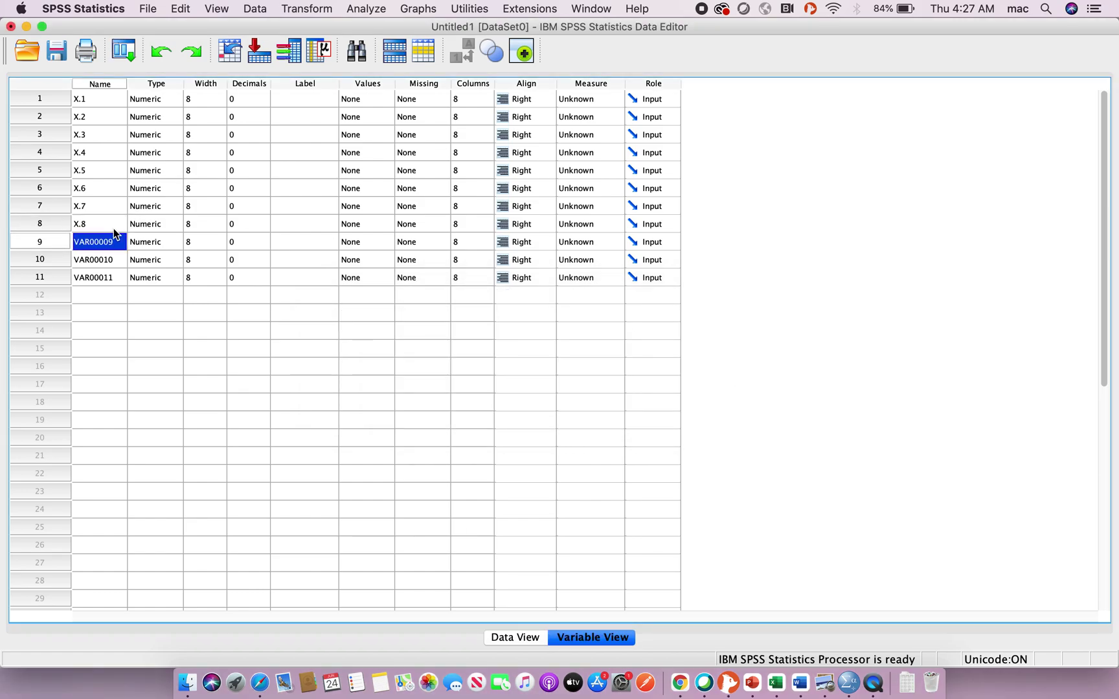
pyautogui.click(109, 246)
pyautogui.write('X.9')
pyautogui.press('Return')
pyautogui.click(102, 262)
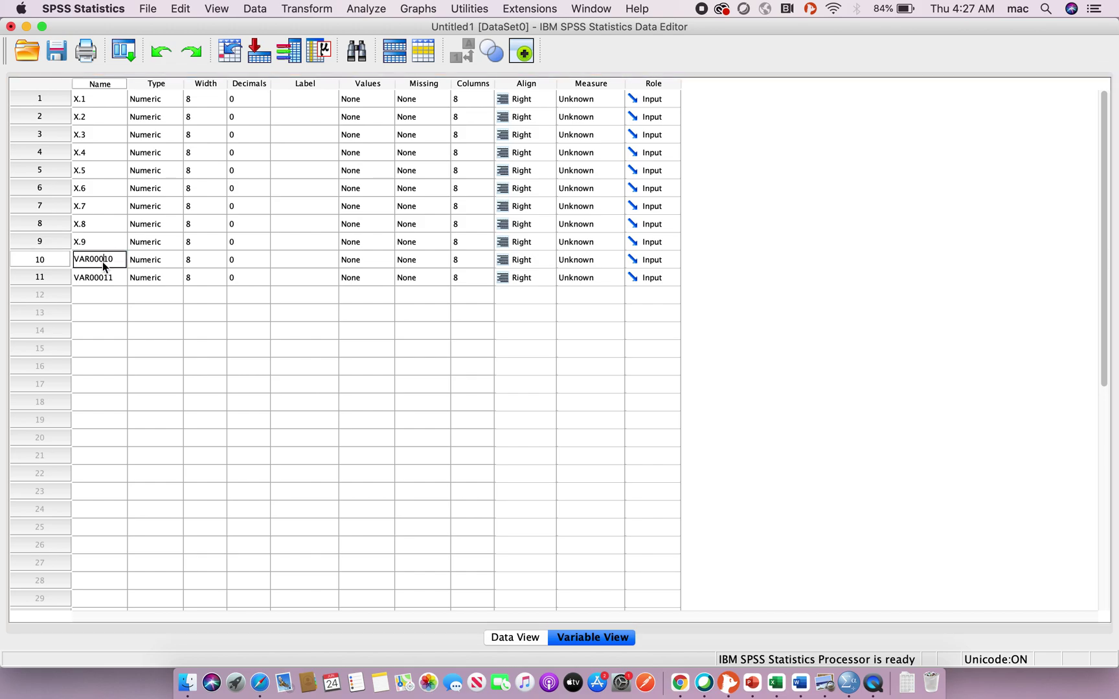
pyautogui.write('X.10')
pyautogui.press('Return')
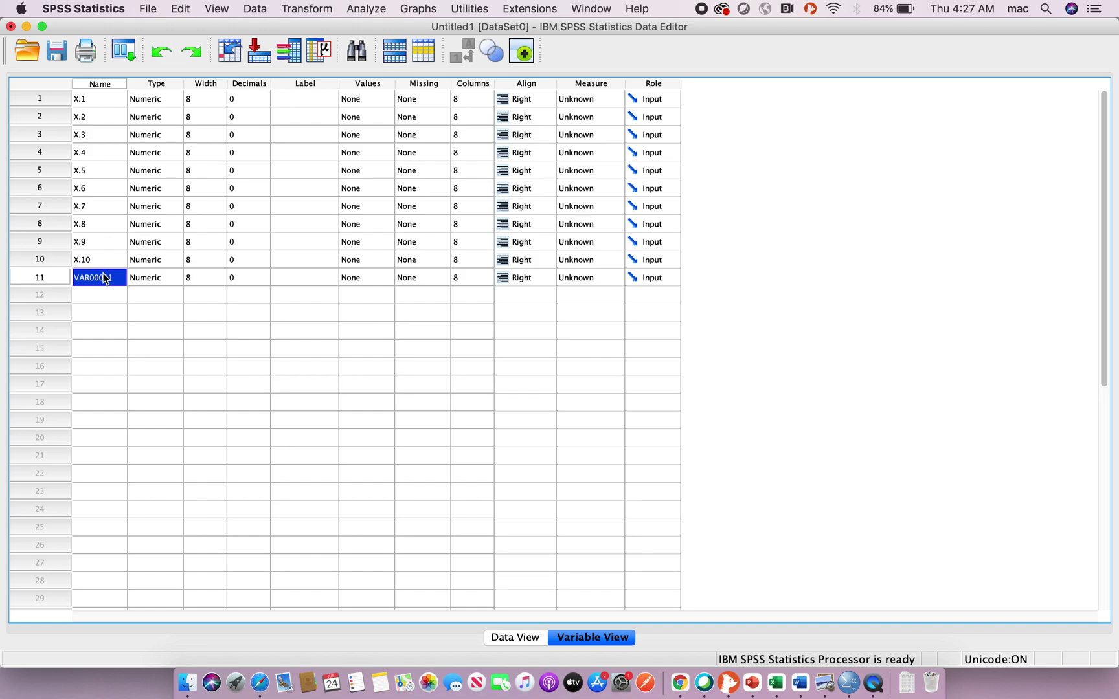
# Rename the eleventh variable as Total.X.
pyautogui.click(104, 278)
pyautogui.doubleClick(104, 278)
pyautogui.write('X.1')
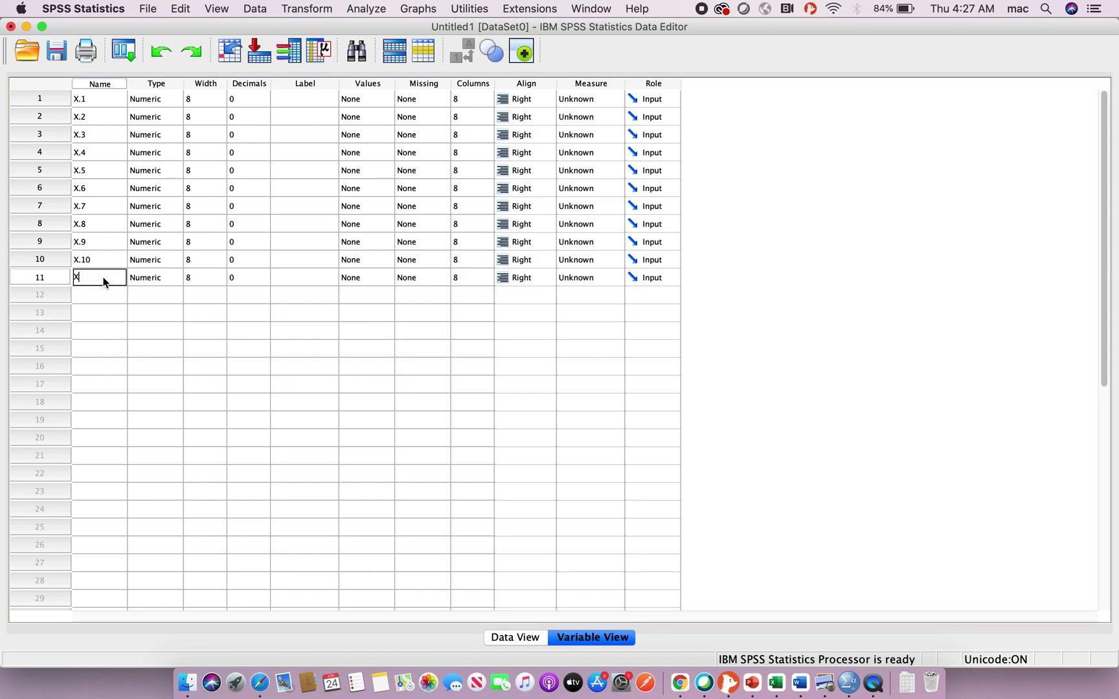
pyautogui.press('BackSpace')
pyautogui.press('BackSpace')
pyautogui.press('BackSpace')
pyautogui.write('Total.X')
pyautogui.press('Return')
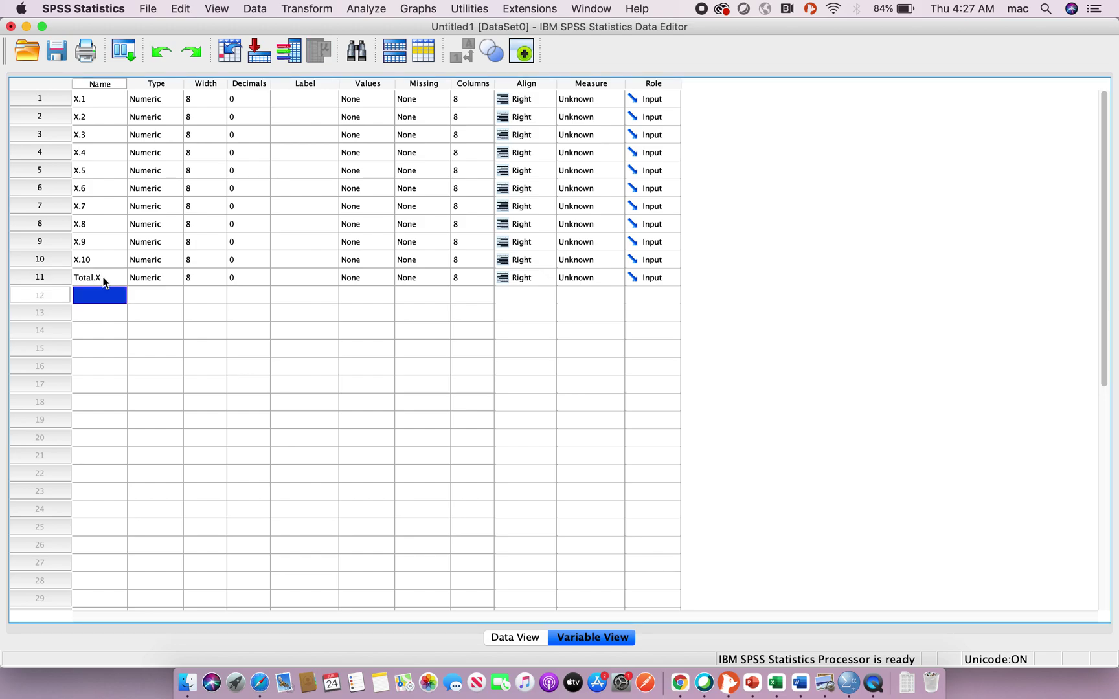
# Set the measurement level of X.1, X.2 and X.3 to Ordinal.
pyautogui.click(589, 101)
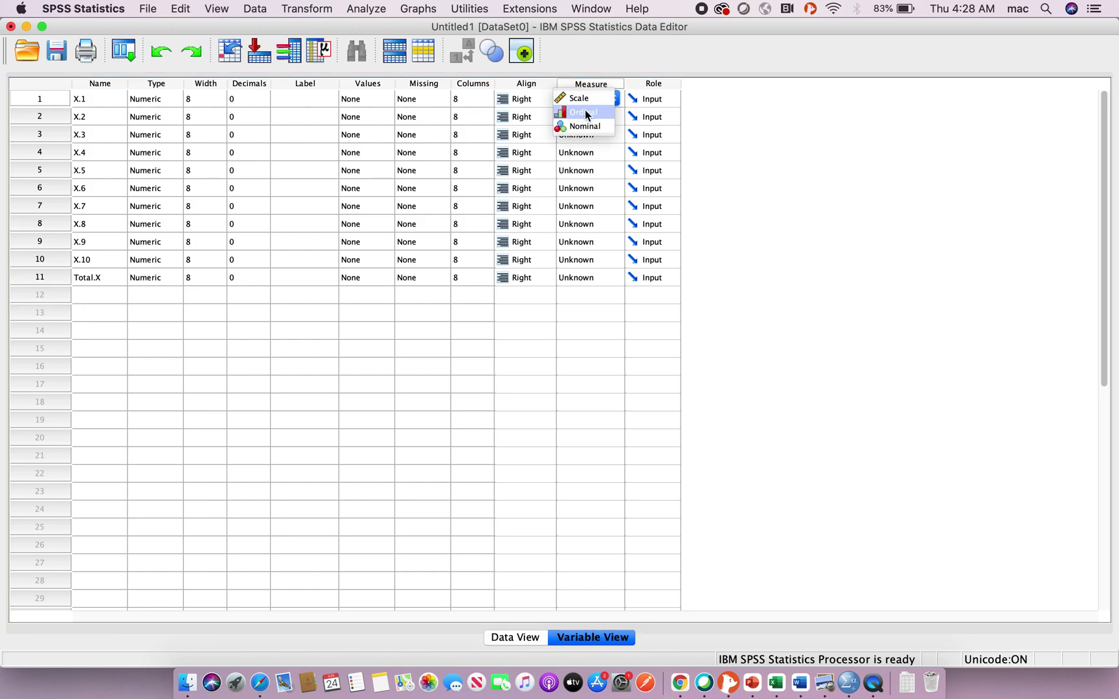
pyautogui.click(585, 114)
pyautogui.click(586, 115)
pyautogui.click(586, 132)
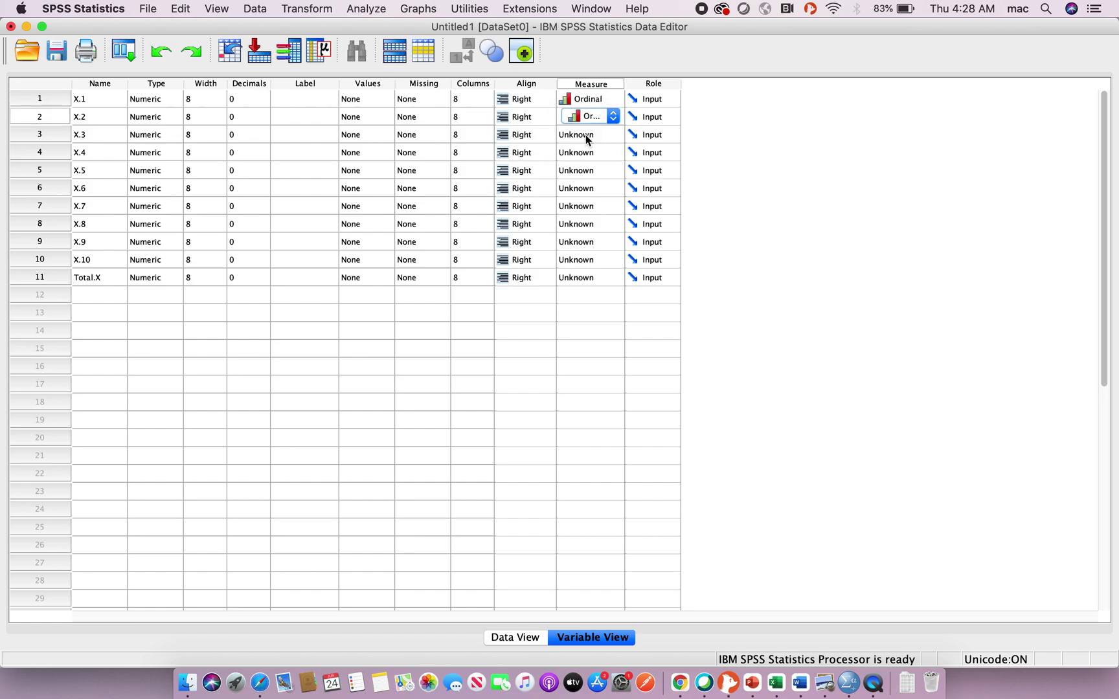
pyautogui.click(586, 135)
pyautogui.click(585, 151)
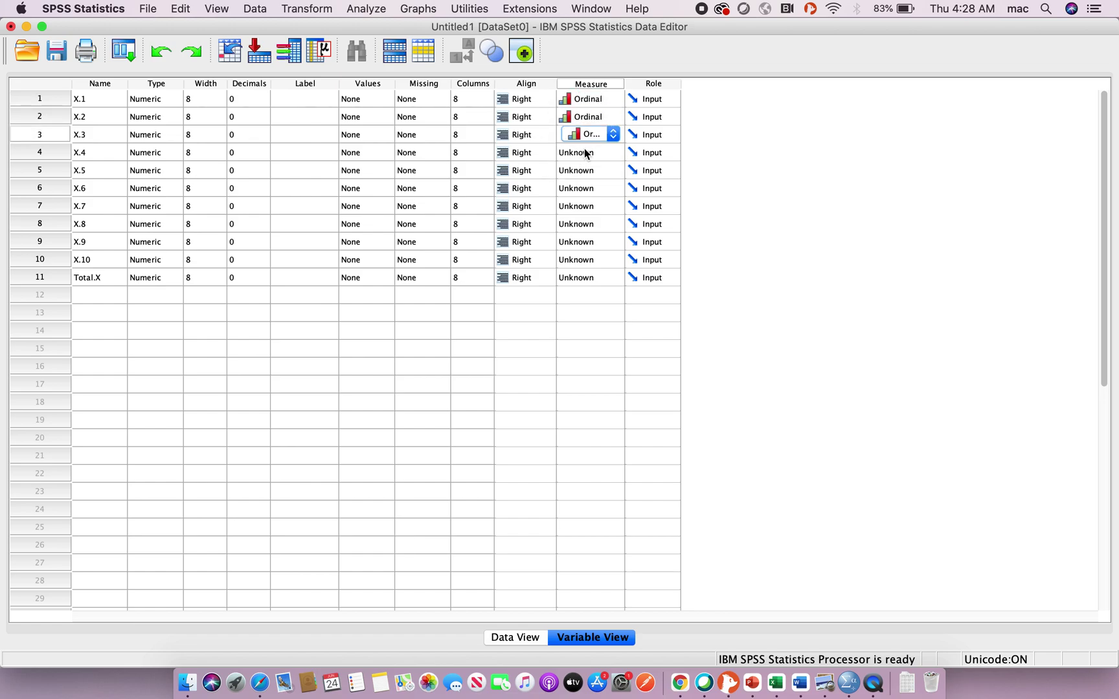
# Set the measurement level of X.4, X.5 and X.6 to Ordinal.
pyautogui.click(584, 153)
pyautogui.click(584, 166)
pyautogui.click(585, 170)
pyautogui.click(579, 184)
pyautogui.click(580, 189)
pyautogui.click(577, 189)
pyautogui.click(576, 215)
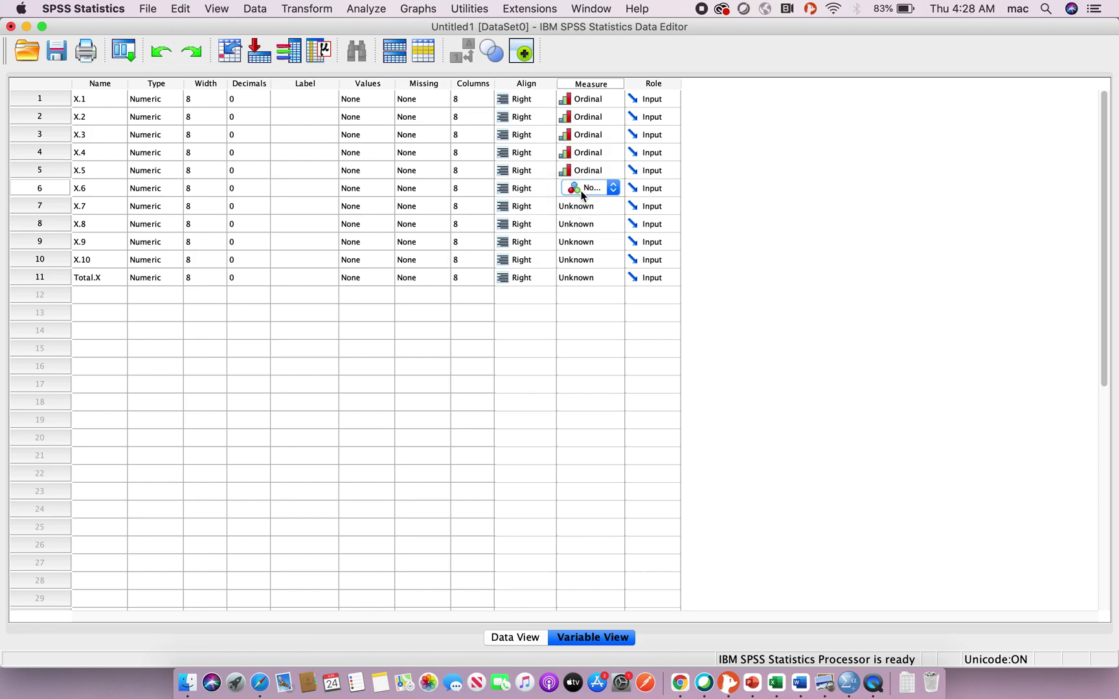
pyautogui.click(580, 194)
pyautogui.click(576, 174)
# Set the measurement level of X.7, X.8 and X.9 to Ordinal.
pyautogui.click(579, 208)
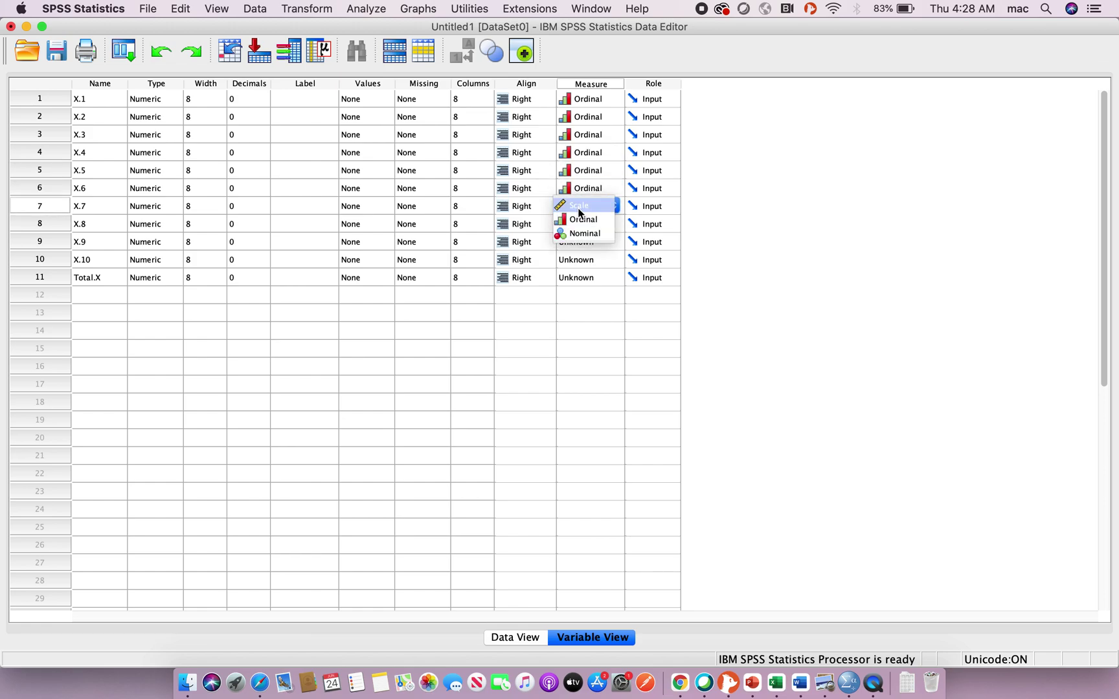
pyautogui.click(582, 219)
pyautogui.click(578, 224)
pyautogui.click(578, 224)
pyautogui.click(579, 238)
pyautogui.click(579, 242)
pyautogui.click(580, 255)
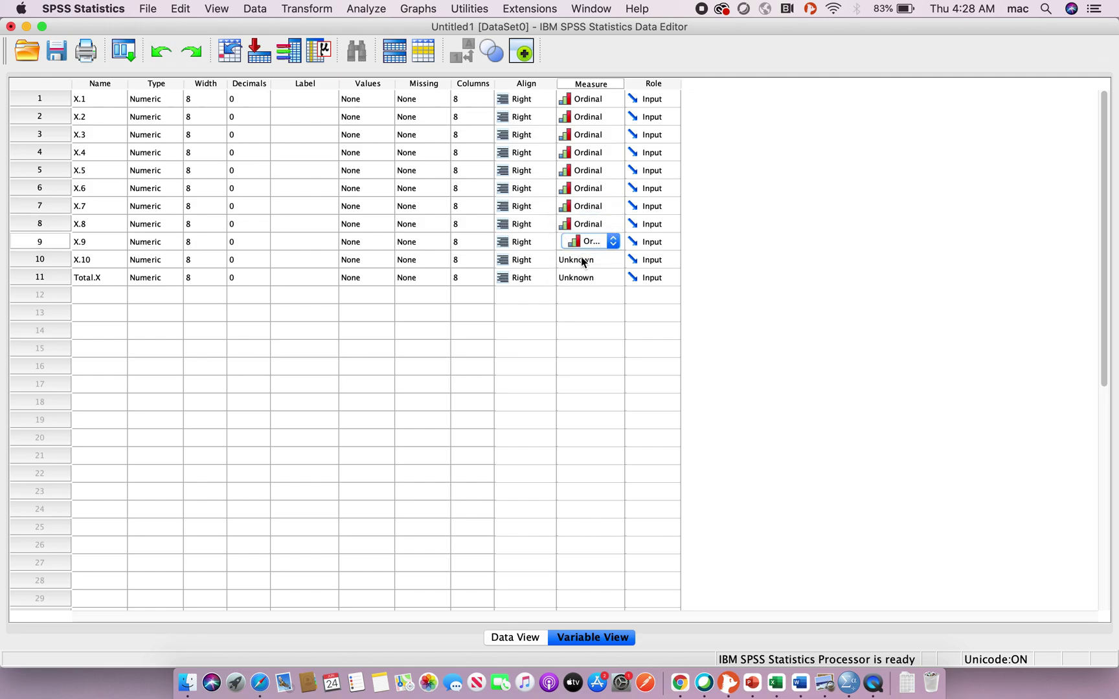
# Set the measurement level of X.10 and Total.X to Ordinal.
pyautogui.click(580, 261)
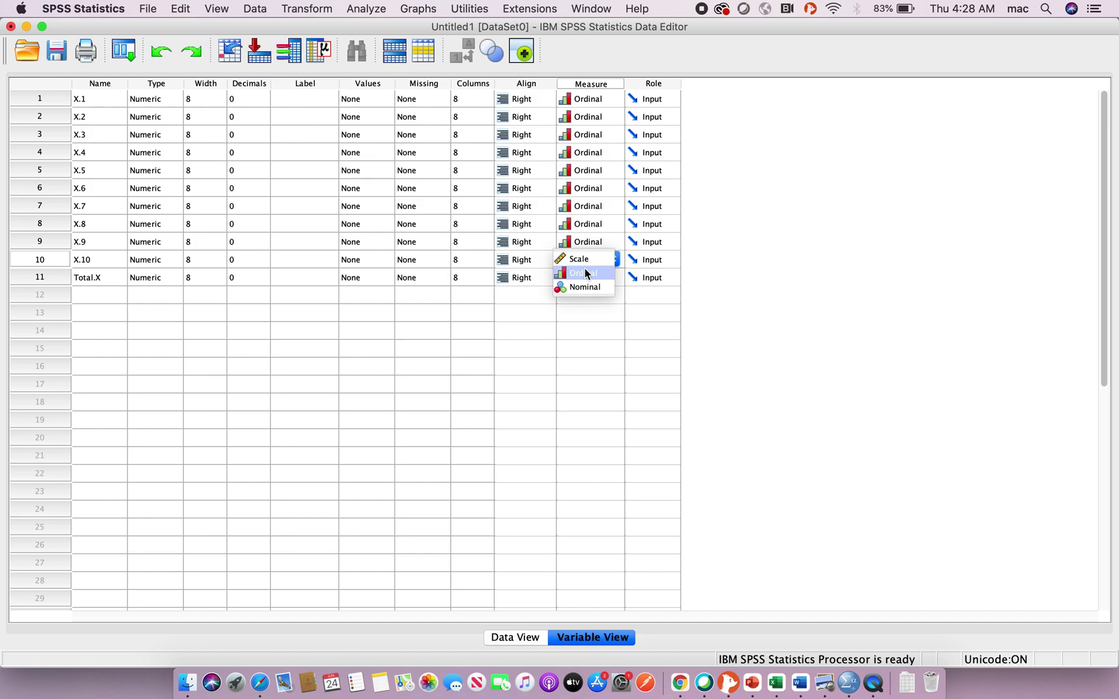
pyautogui.click(583, 273)
pyautogui.click(591, 282)
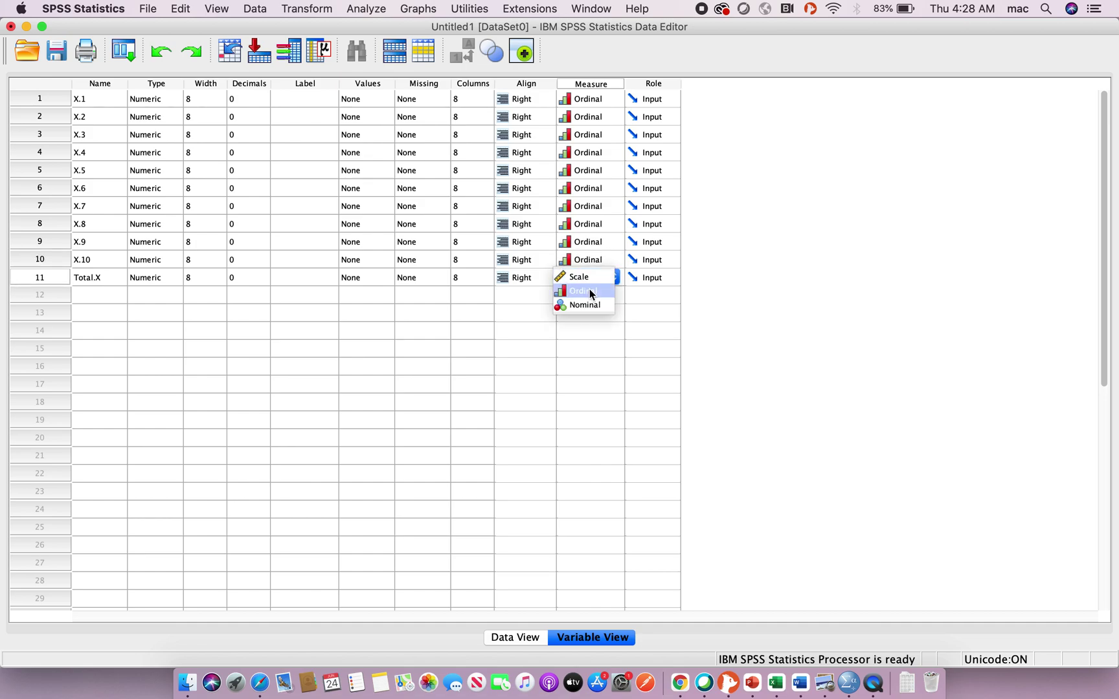
pyautogui.click(589, 293)
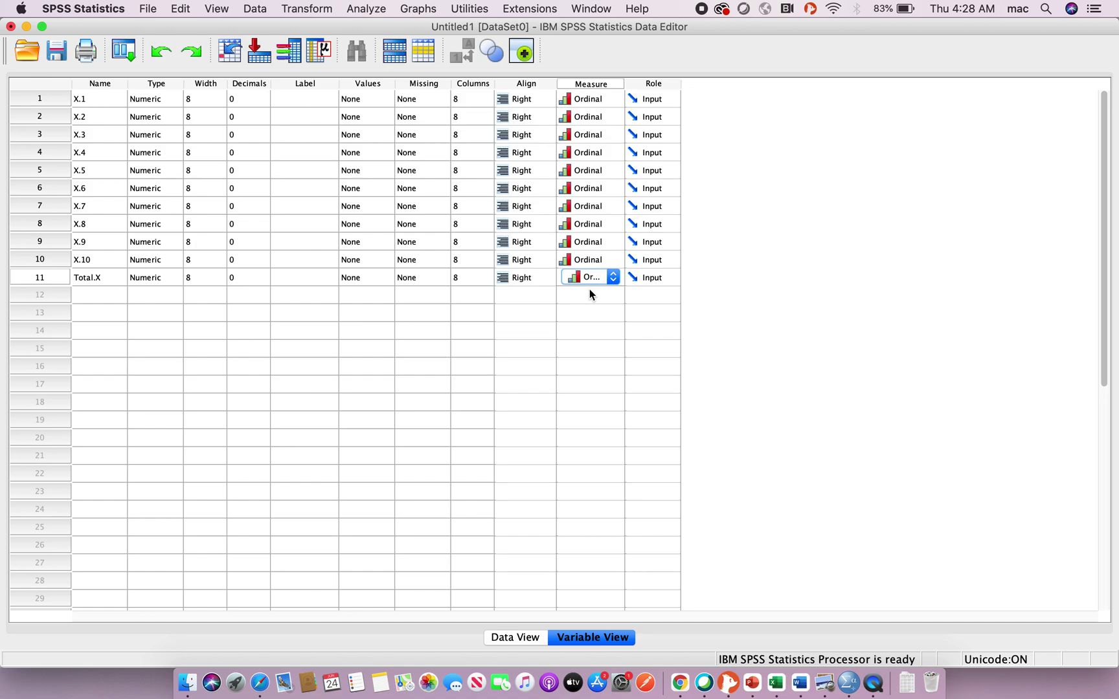
# Return to the data sheet and start a Bivariate Correlations analysis.
pyautogui.click(508, 640)
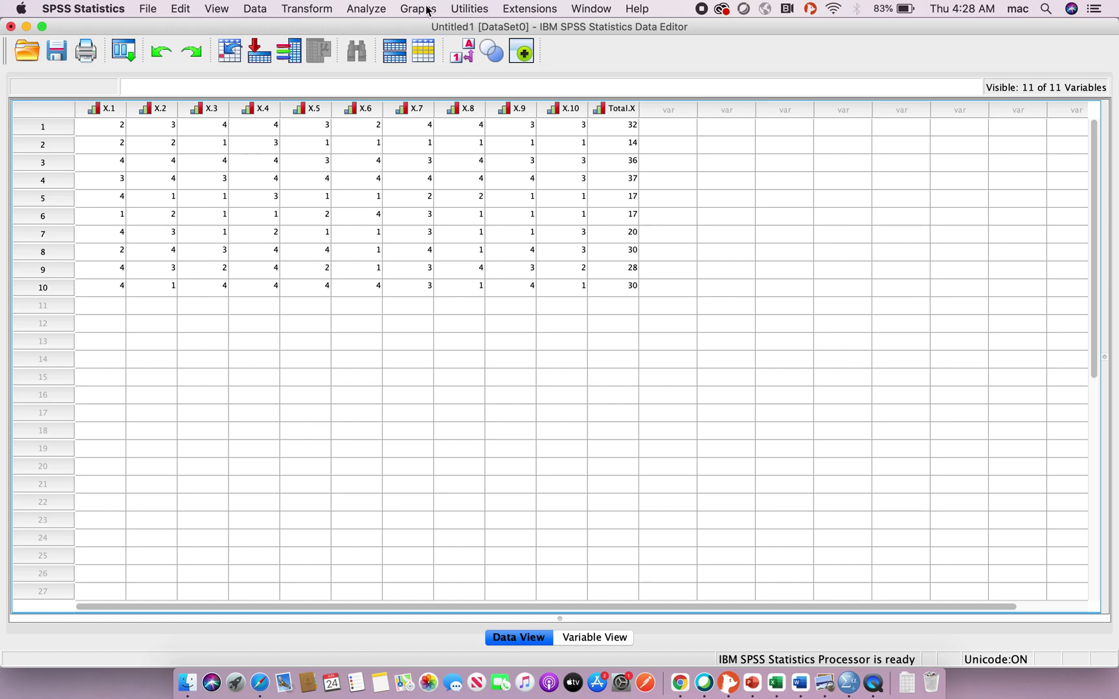
pyautogui.click(384, 16)
pyautogui.moveTo(409, 148)
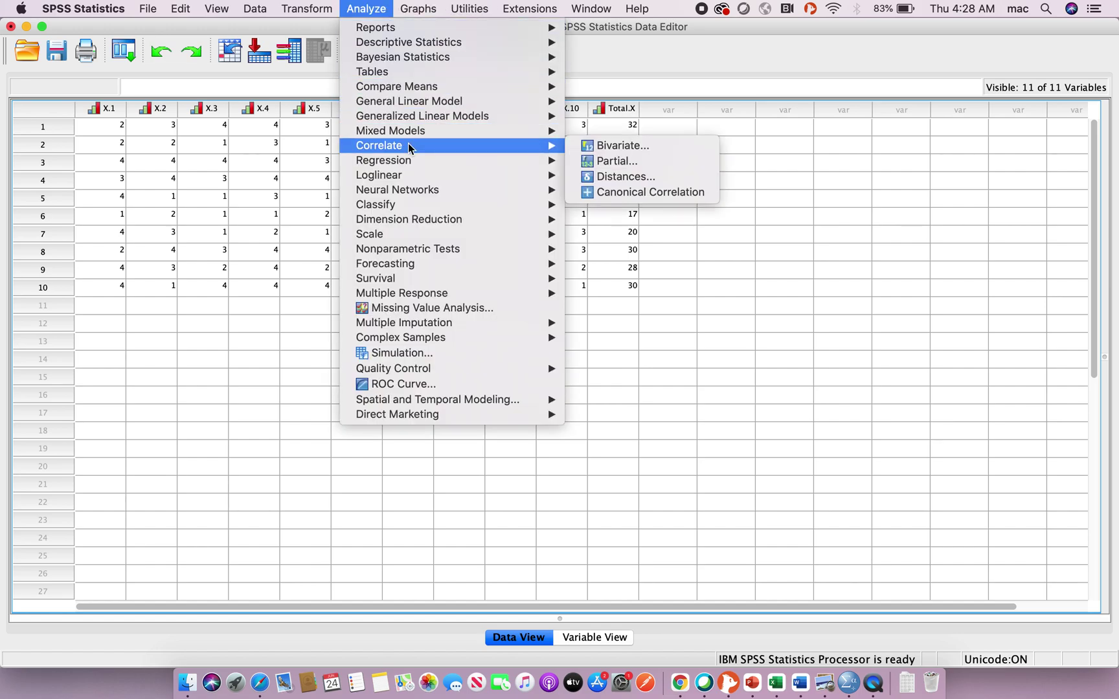
pyautogui.click(643, 146)
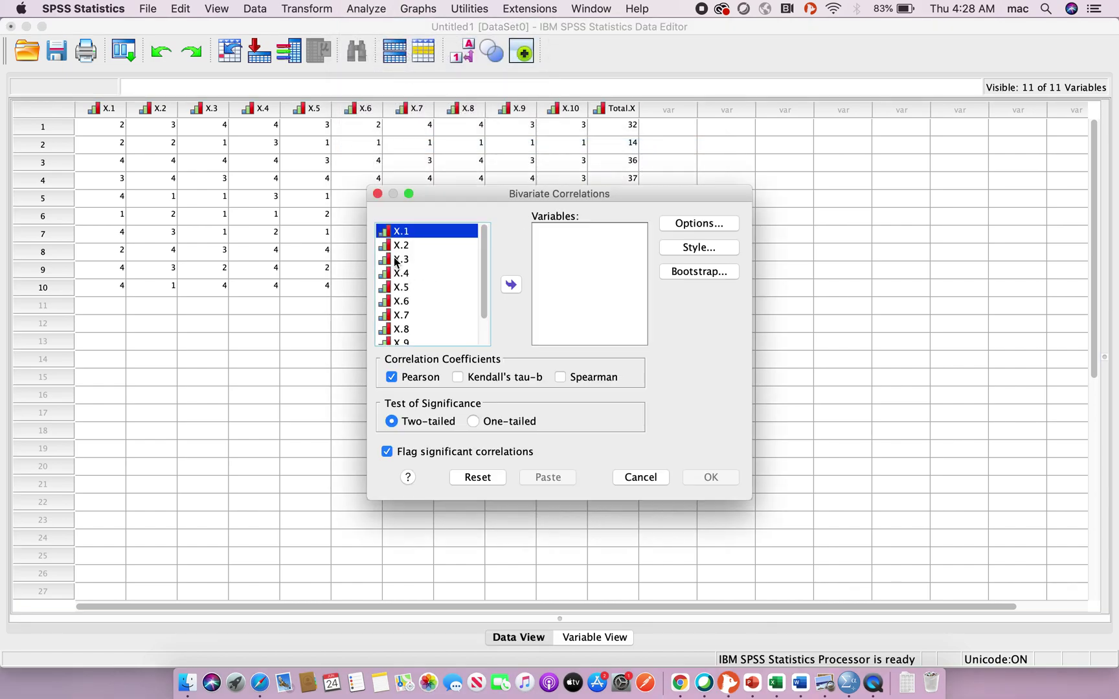
# Add all variables, X.1 through X.10 and Total.X, to the bivariate correlation analysis.
pyautogui.scroll(-3, 453, 297)
pyautogui.click(419, 282)
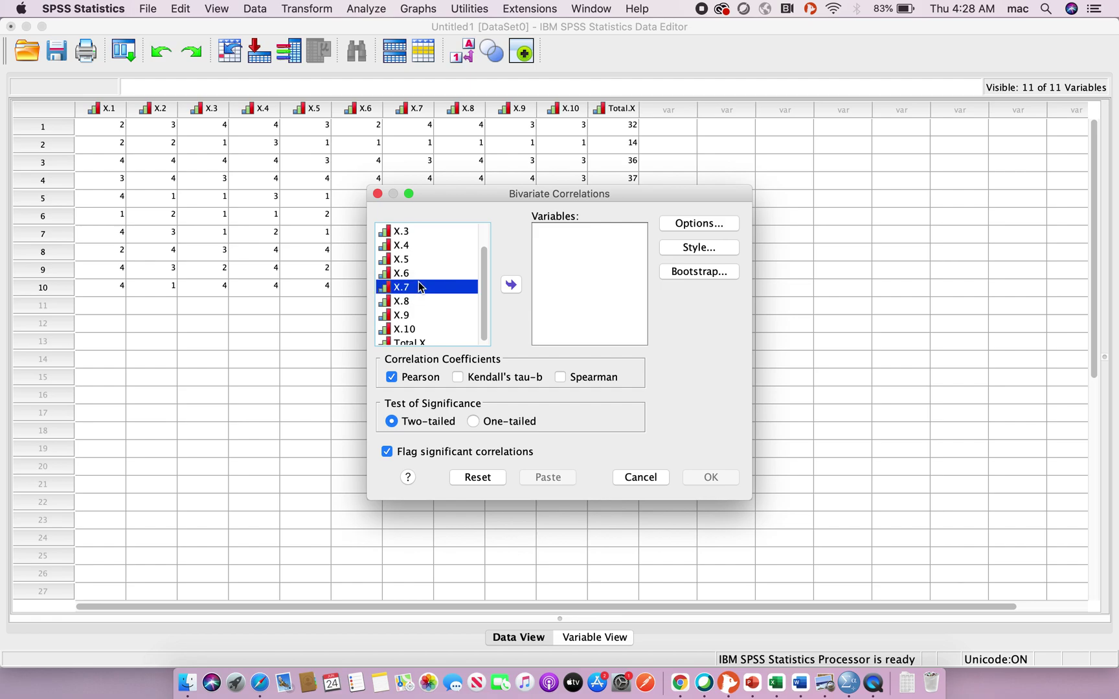
pyautogui.press('super+a')
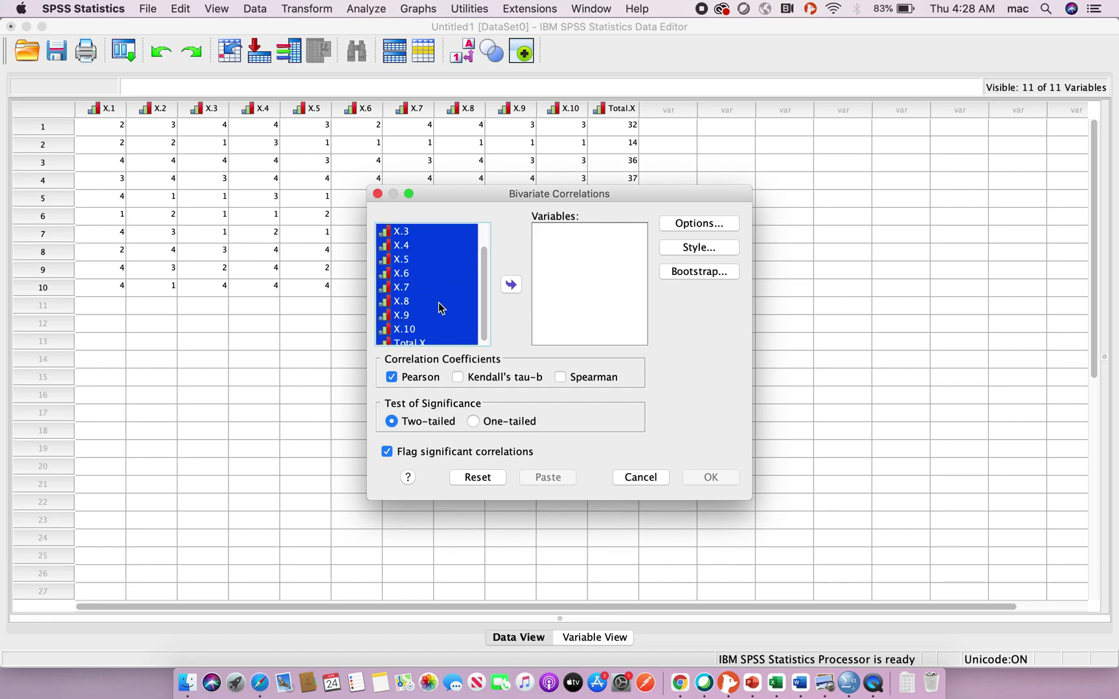
pyautogui.scroll(-1, 437, 302)
pyautogui.click(390, 384)
pyautogui.click(393, 378)
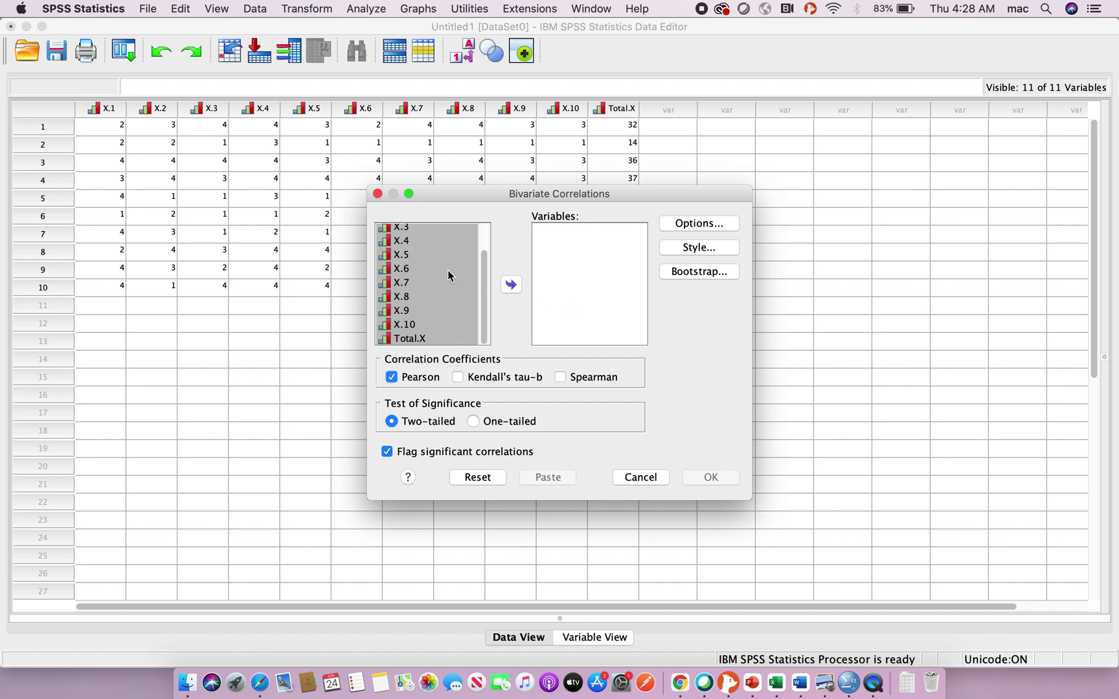
pyautogui.click(411, 278)
pyautogui.press('super+a')
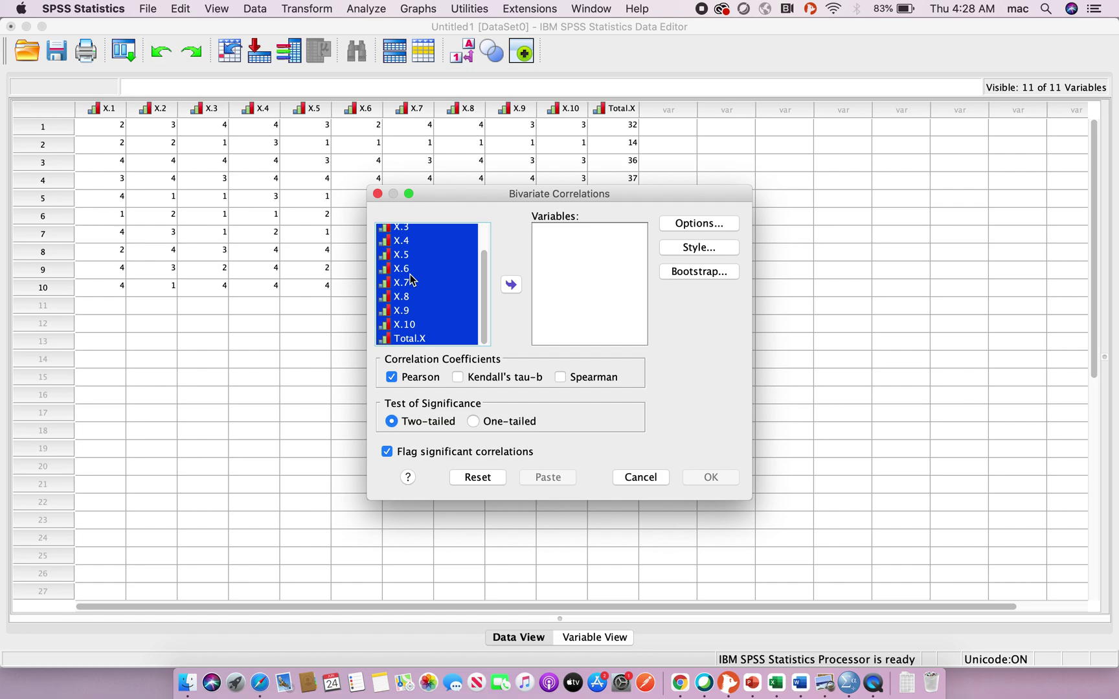
pyautogui.click(512, 286)
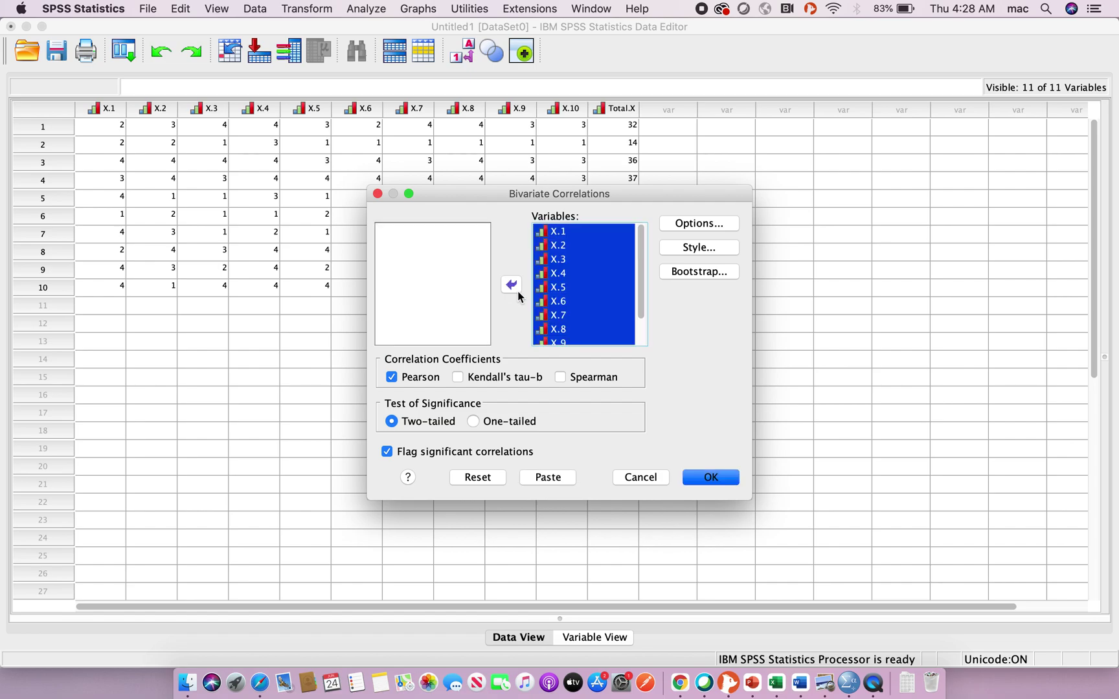
# Run the correlation with the Pearson coefficient and a two-tailed significance test.
pyautogui.click(392, 380)
pyautogui.click(390, 381)
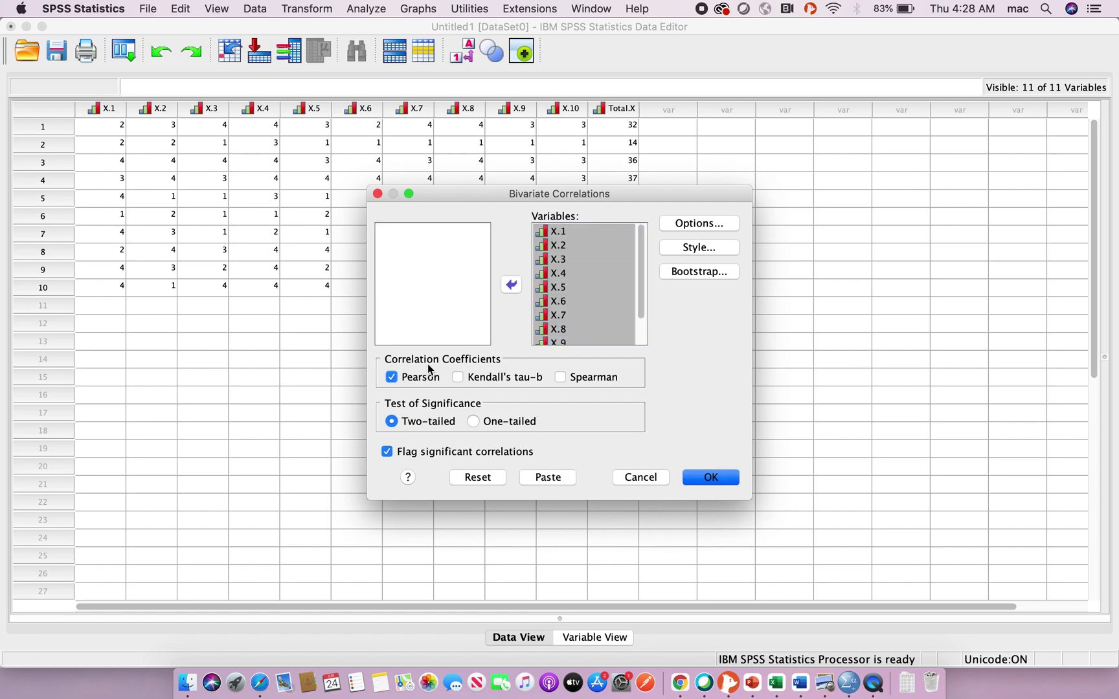
pyautogui.click(724, 477)
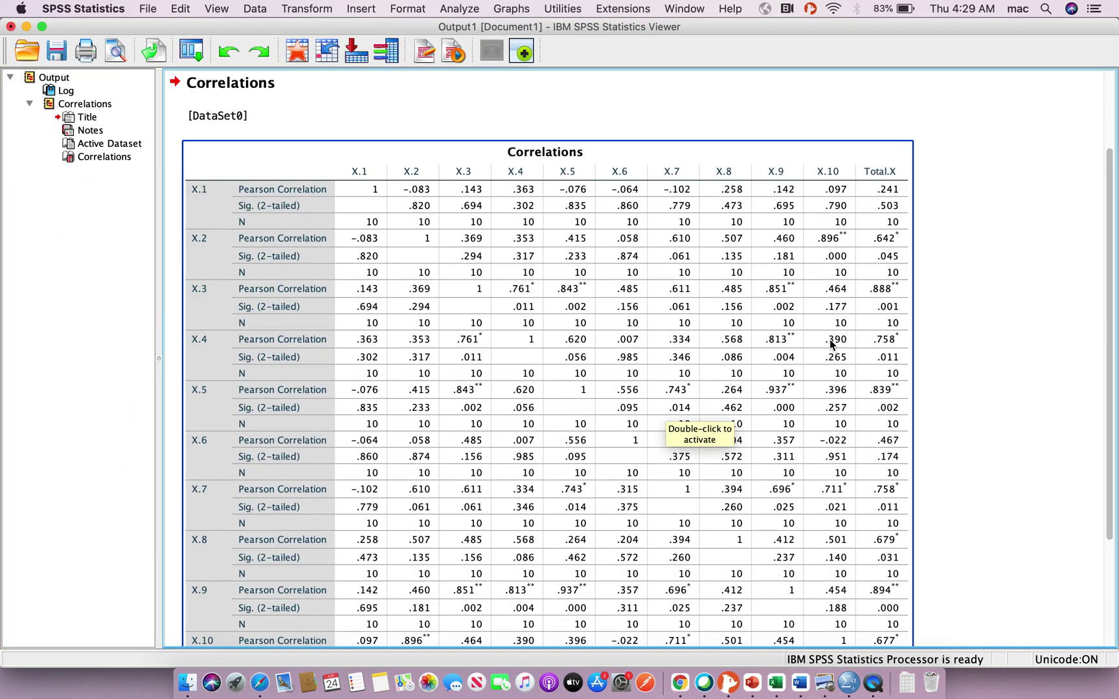
# Examine each item's Pearson correlation and significance against Total.X, and compare them with the validity decision table on the PowerPoint slide.
pyautogui.scroll(-3, 836, 401)
pyautogui.scroll(2, 836, 402)
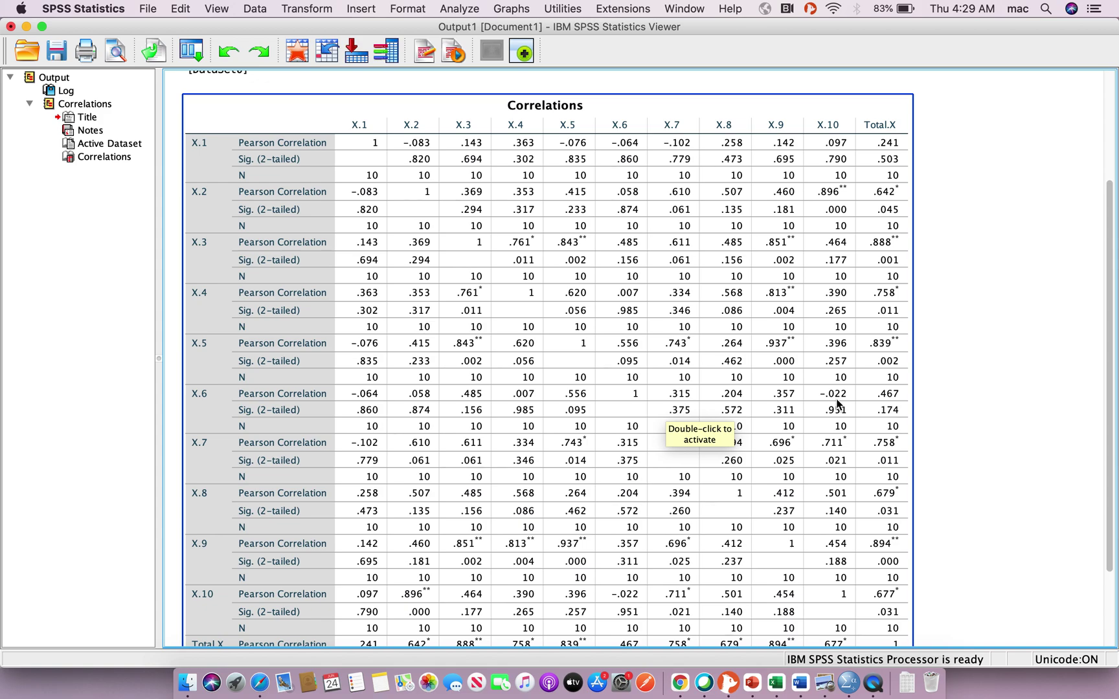
pyautogui.click(986, 194)
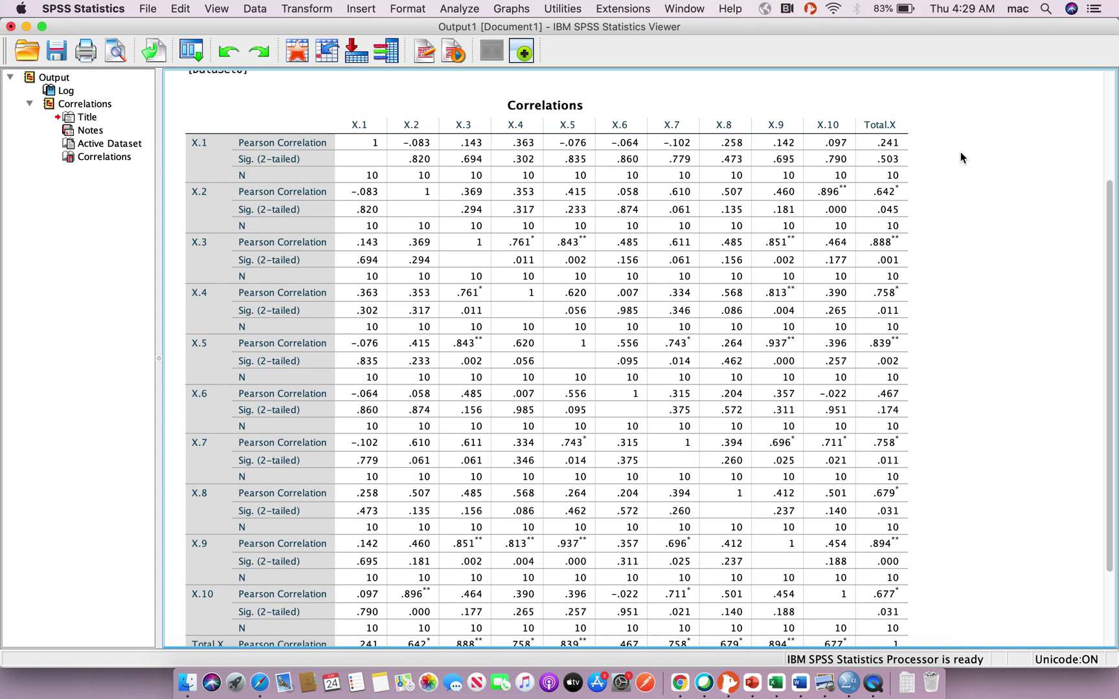
pyautogui.click(864, 150)
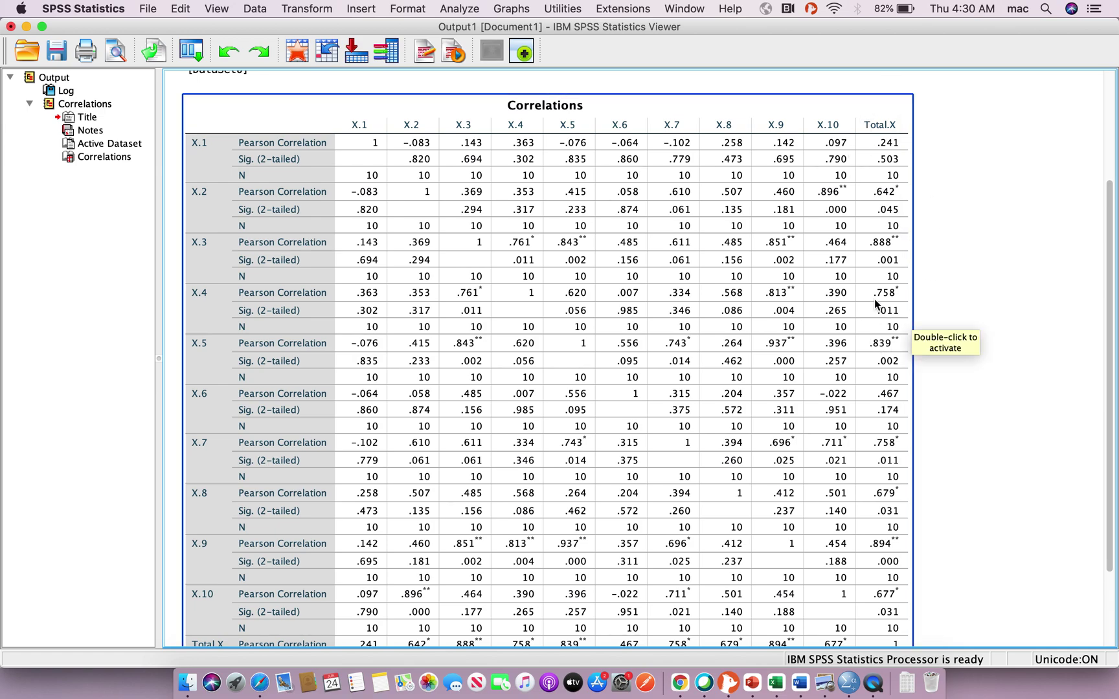
pyautogui.scroll(-5, 912, 324)
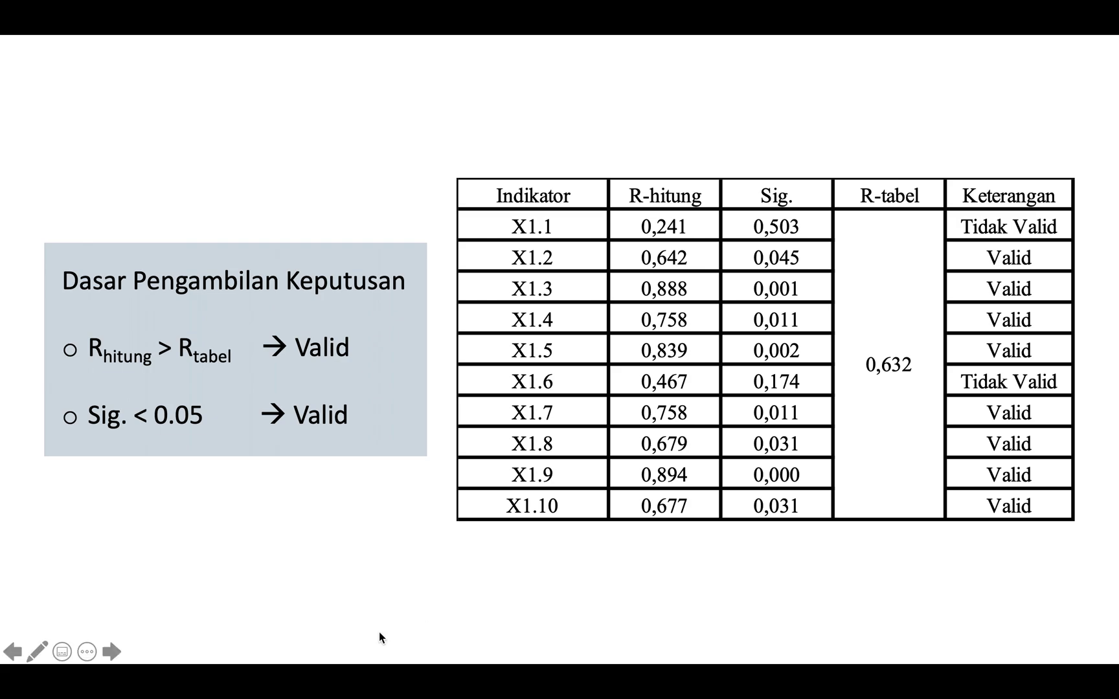
pyautogui.hotkey('ctrl', 'Left')
pyautogui.scroll(10, 622, 600)
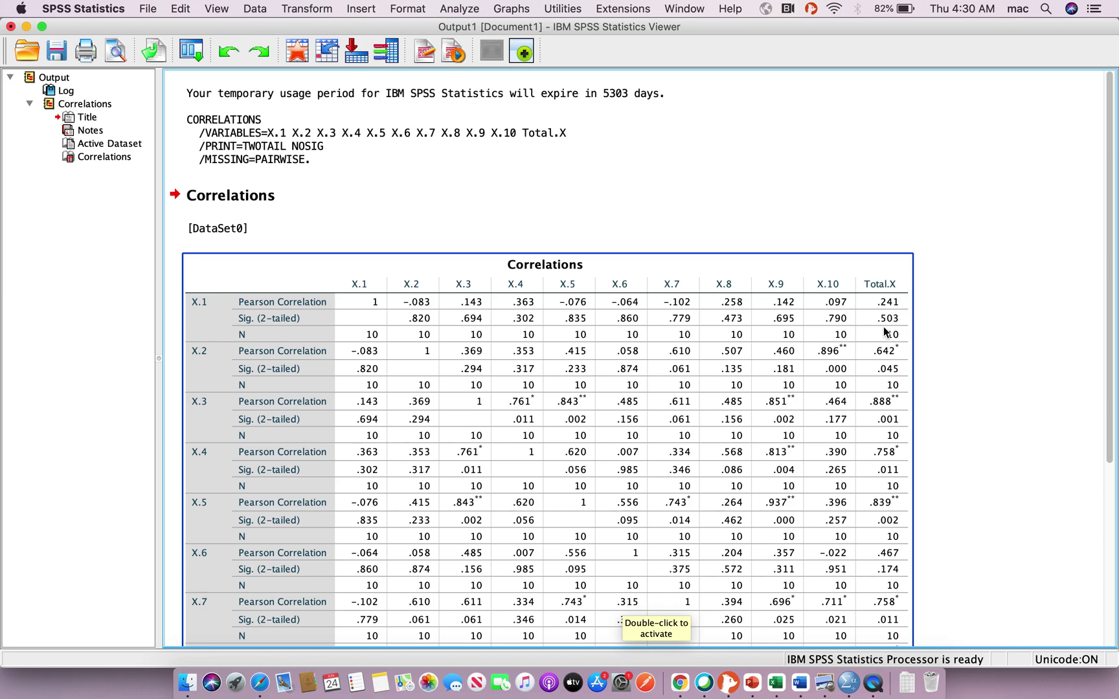
pyautogui.hotkey('ctrl', 'Right')
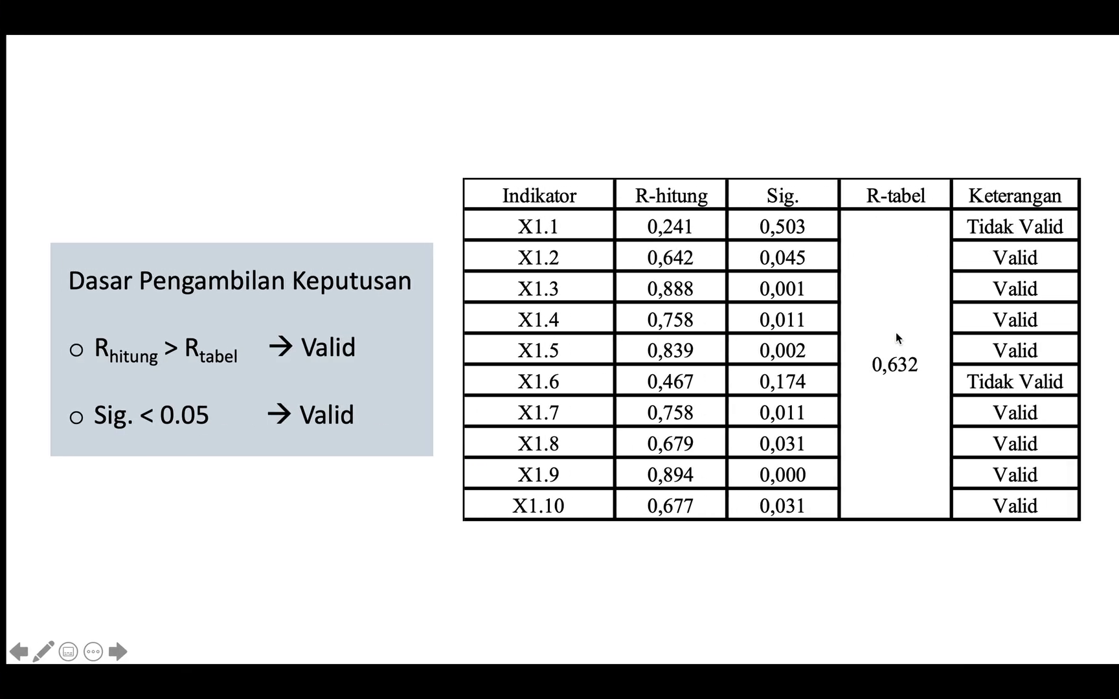